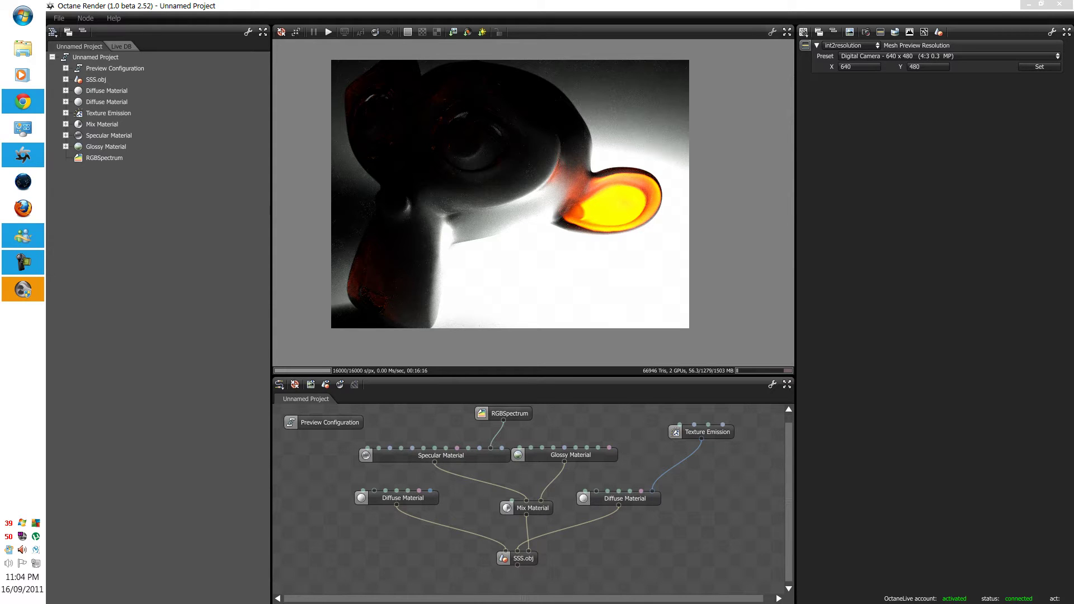
# Examine the opening post, render attachments and node mix image in the SSS Effect Test thread on the Octane Render forum
pyautogui.click(794, 460)
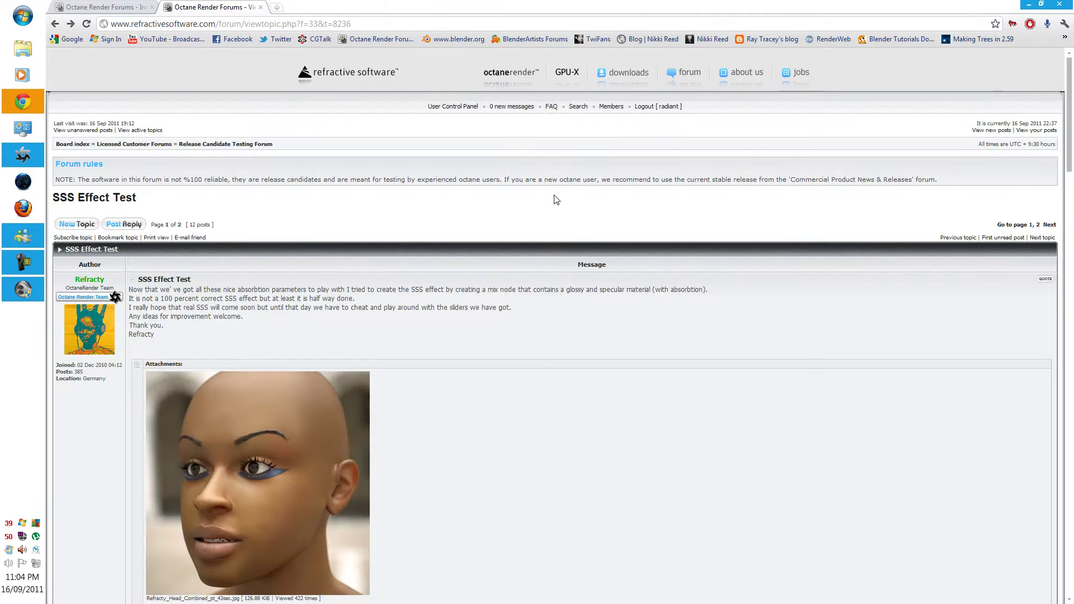
pyautogui.middleClick(537, 207)
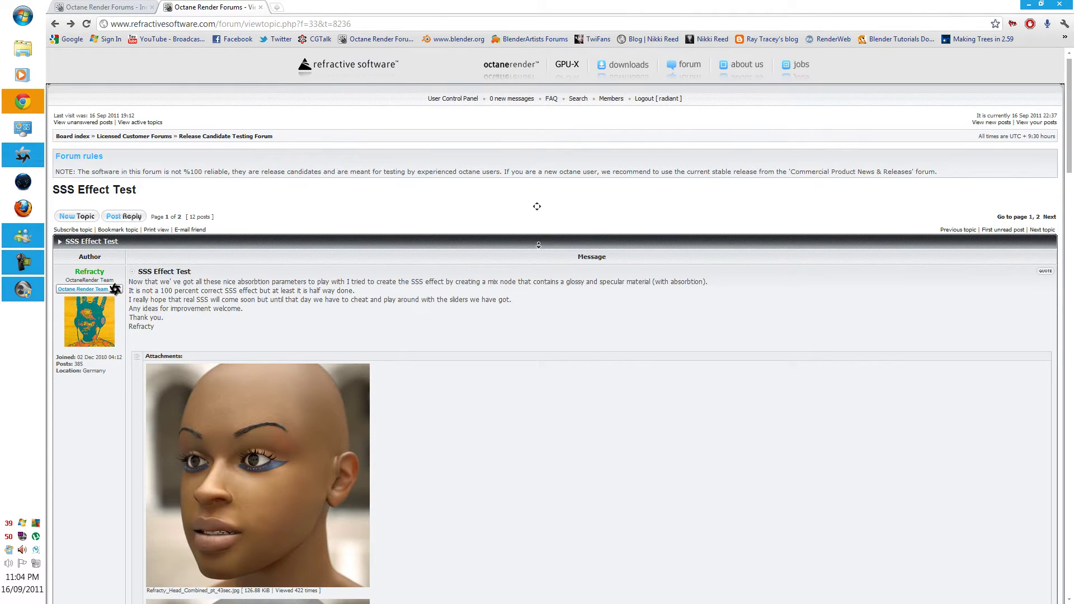
pyautogui.middleClick(541, 248)
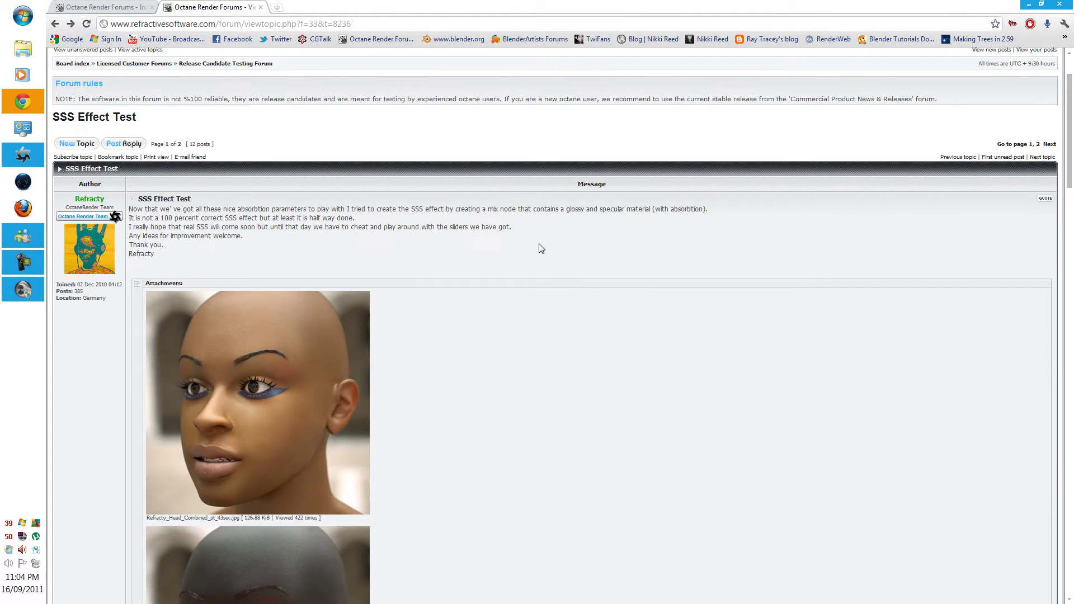
pyautogui.moveTo(107, 199); pyautogui.dragTo(65, 197)
pyautogui.click(302, 172)
pyautogui.middleClick(420, 182)
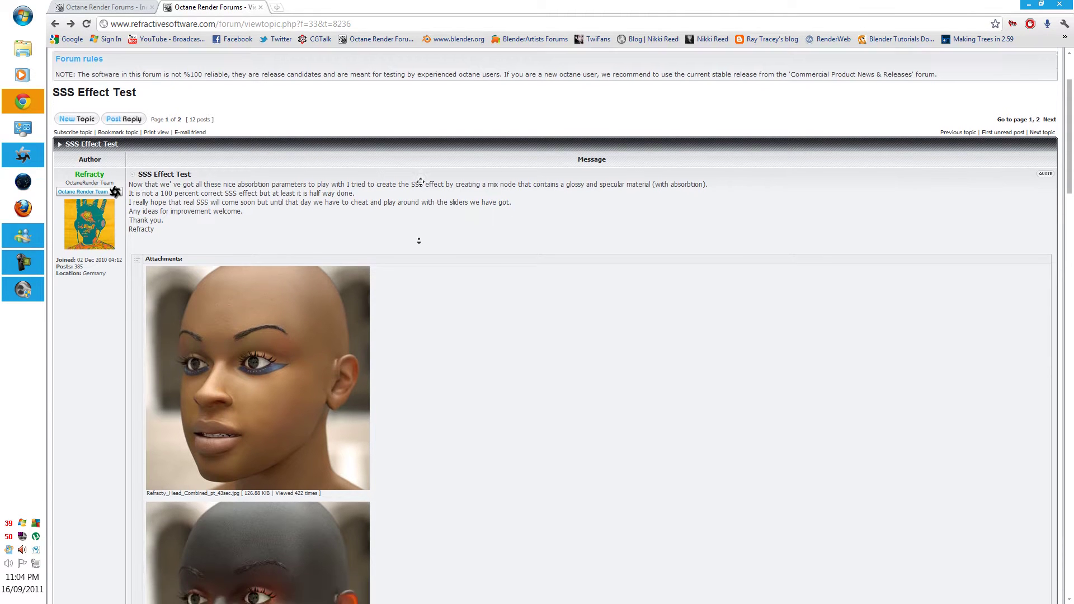
pyautogui.middleClick(422, 233)
pyautogui.scroll(2, 421, 234)
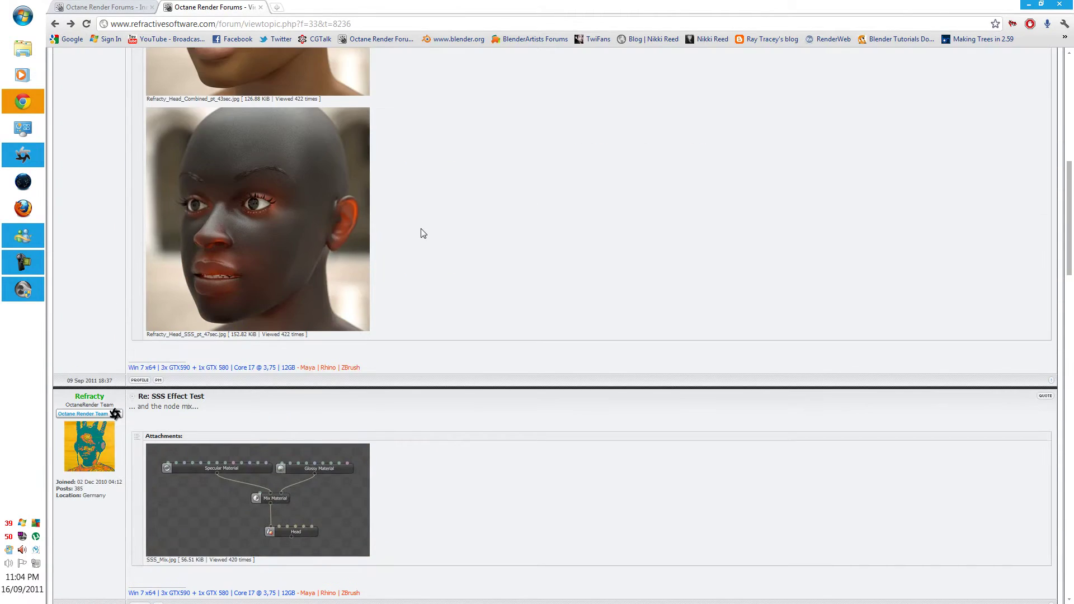
pyautogui.middleClick(538, 304)
pyautogui.scroll(10, 533, 342)
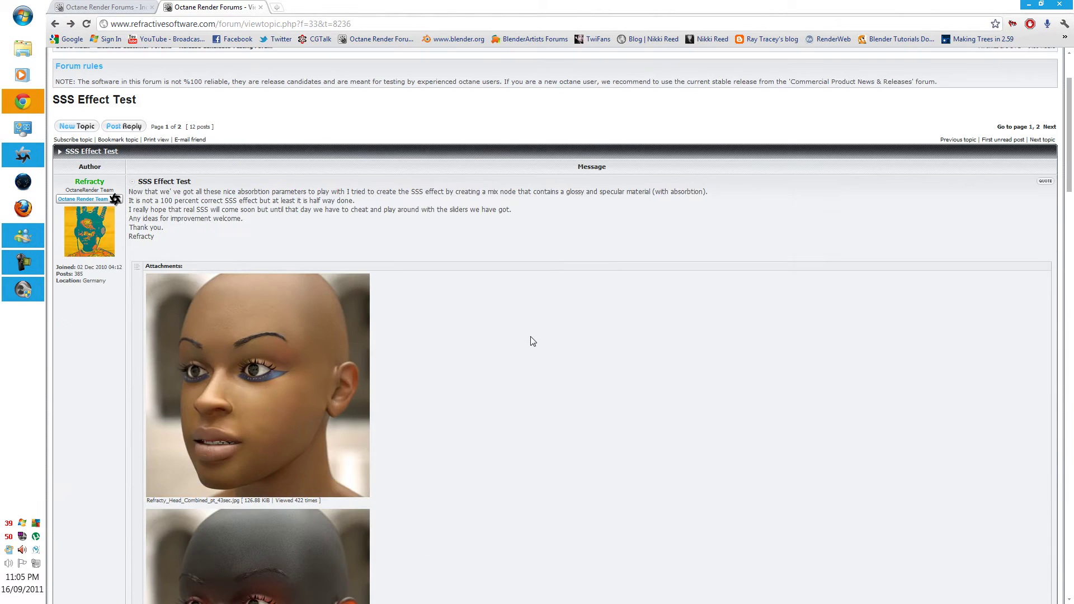
pyautogui.scroll(-5, 533, 342)
pyautogui.scroll(8, 533, 342)
# Switch back to Octane Render and examine the mesh preview kernel settings
pyautogui.moveTo(502, 2); pyautogui.dragTo(0, 225)
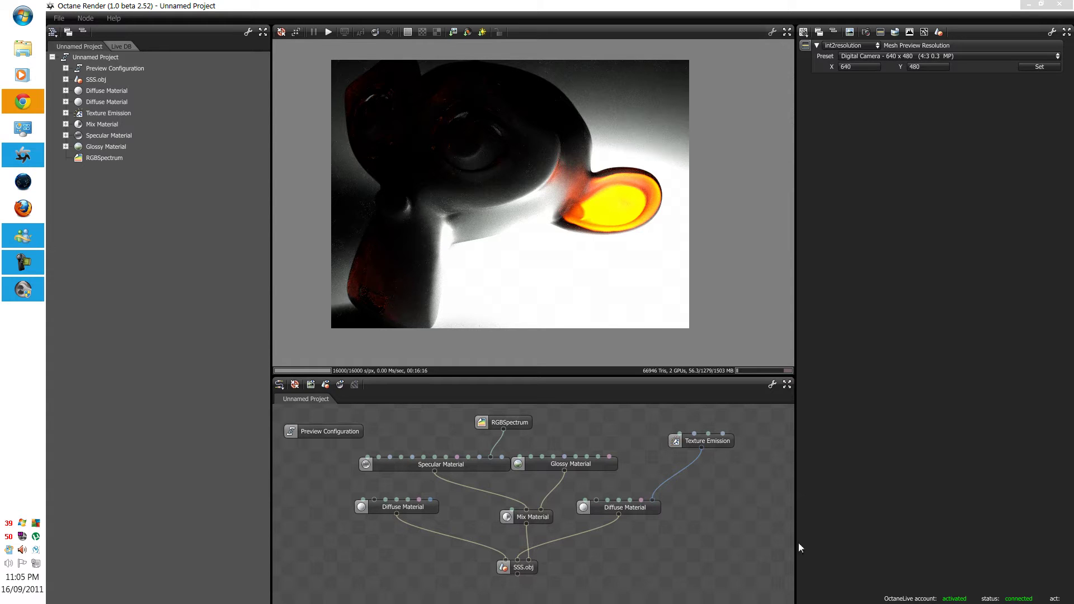
pyautogui.click(692, 537)
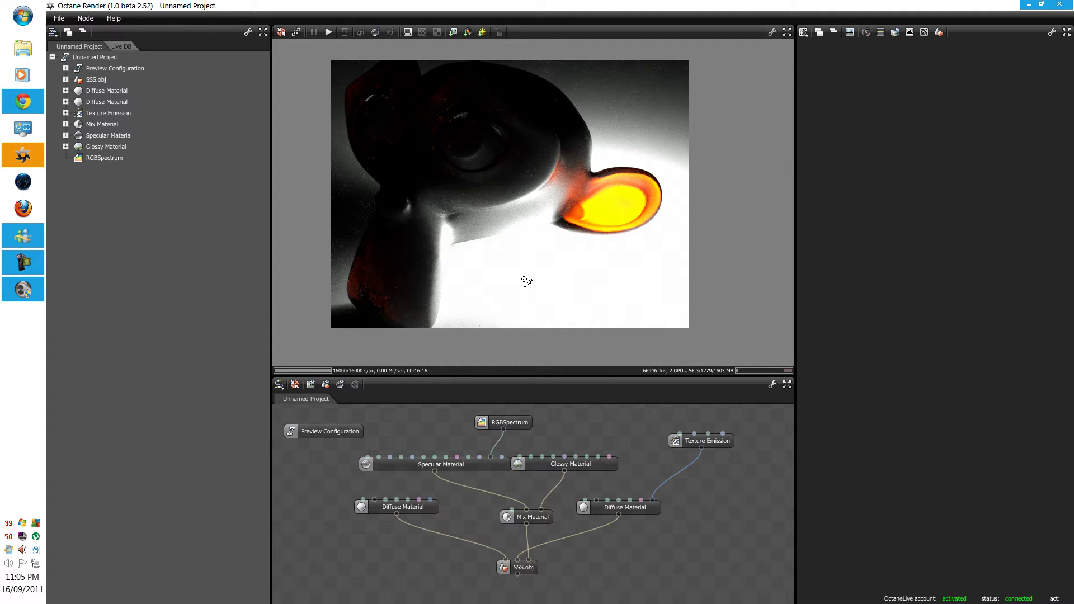
pyautogui.click(924, 33)
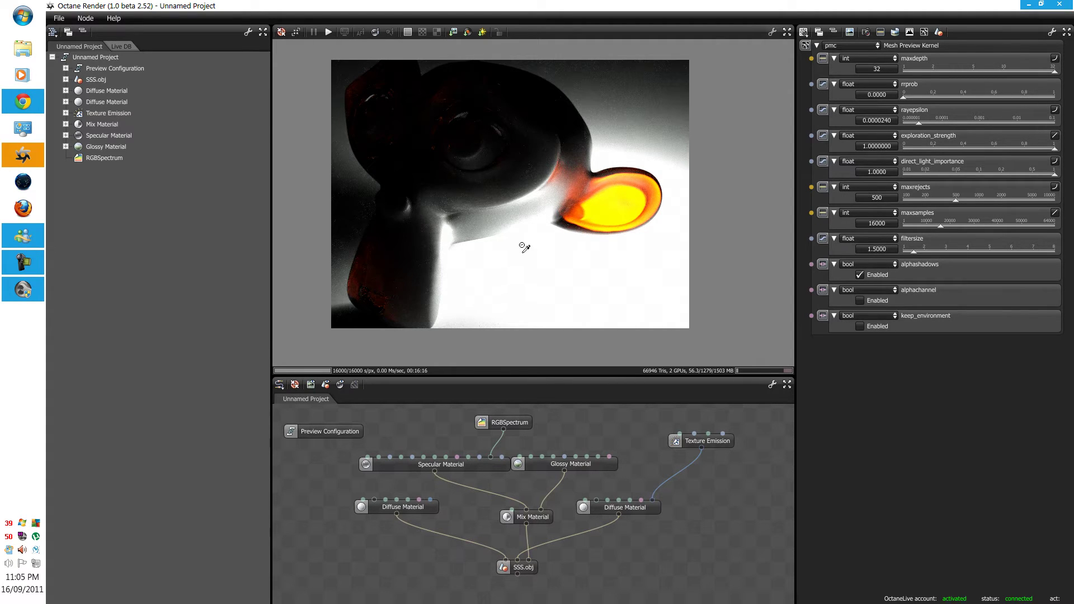
# Start a new empty project in place of the current scene
pyautogui.click(59, 19)
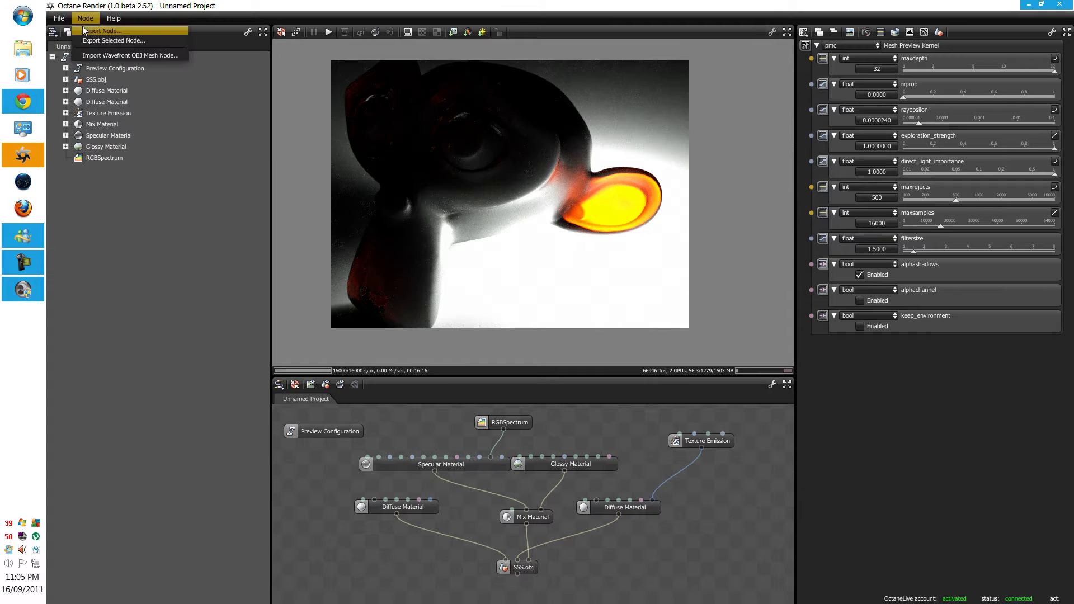
pyautogui.click(61, 38)
pyautogui.click(549, 332)
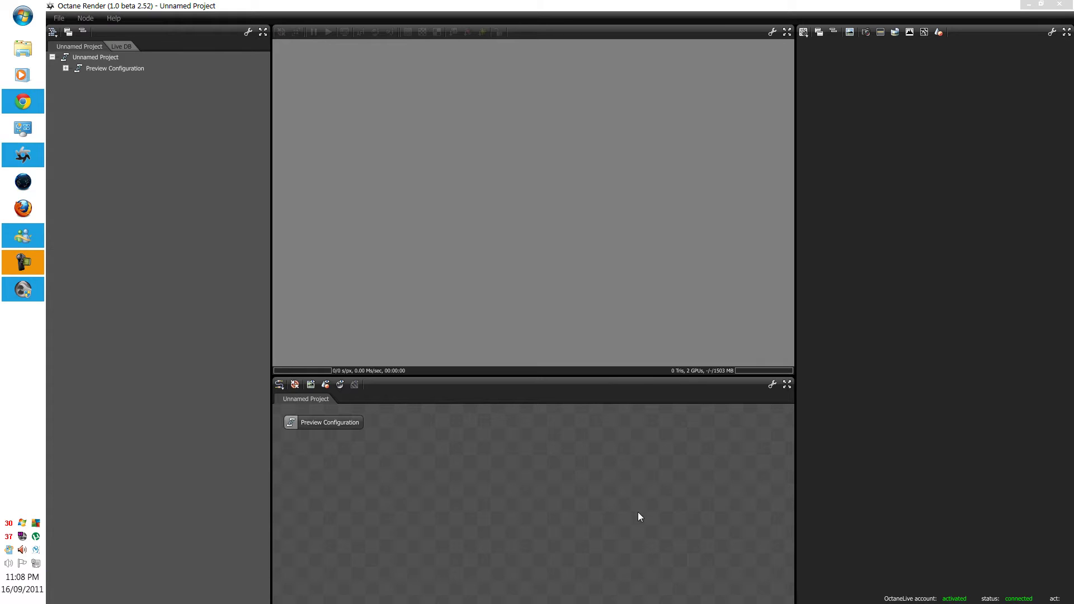
pyautogui.rightClick(531, 538)
pyautogui.moveTo(531, 538)
pyautogui.moveTo(574, 488)
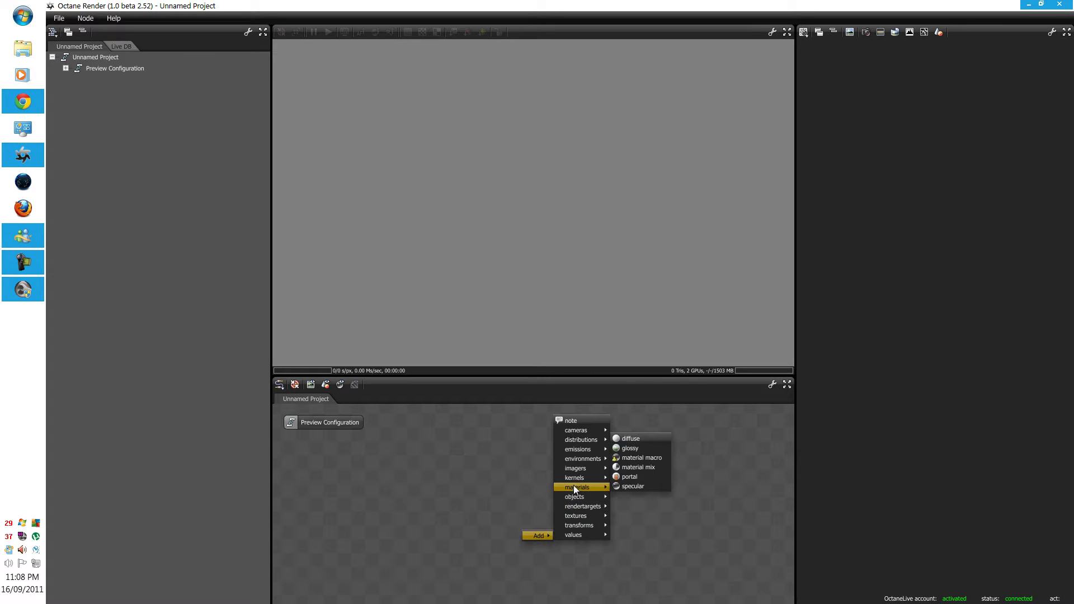
pyautogui.click(528, 496)
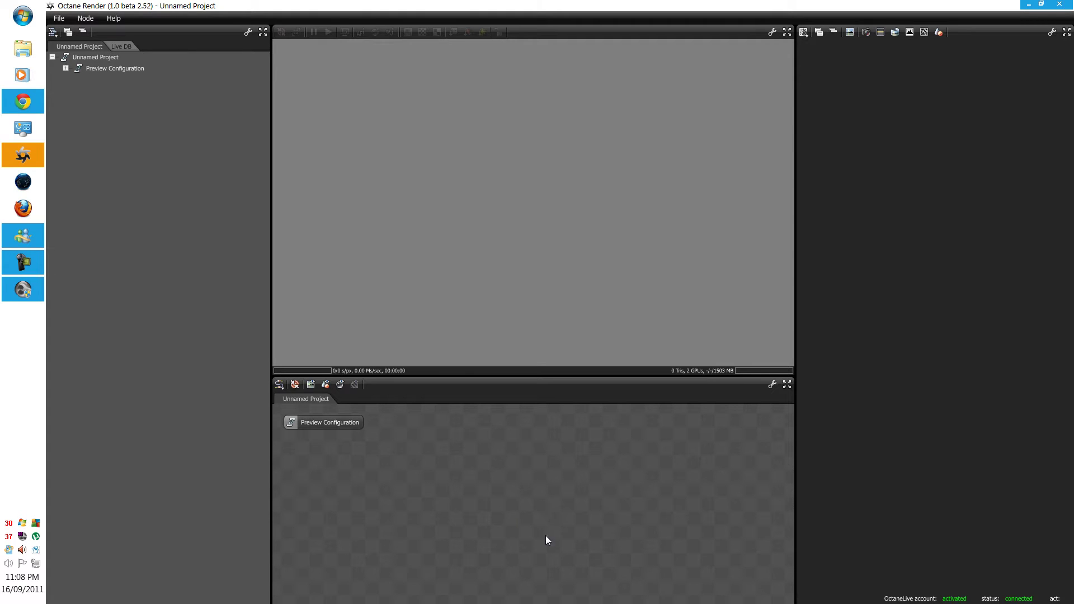
# Add a mesh node by importing SSS.obj from the Desktop and place it near the lower edge of the node graph
pyautogui.moveTo(513, 526)
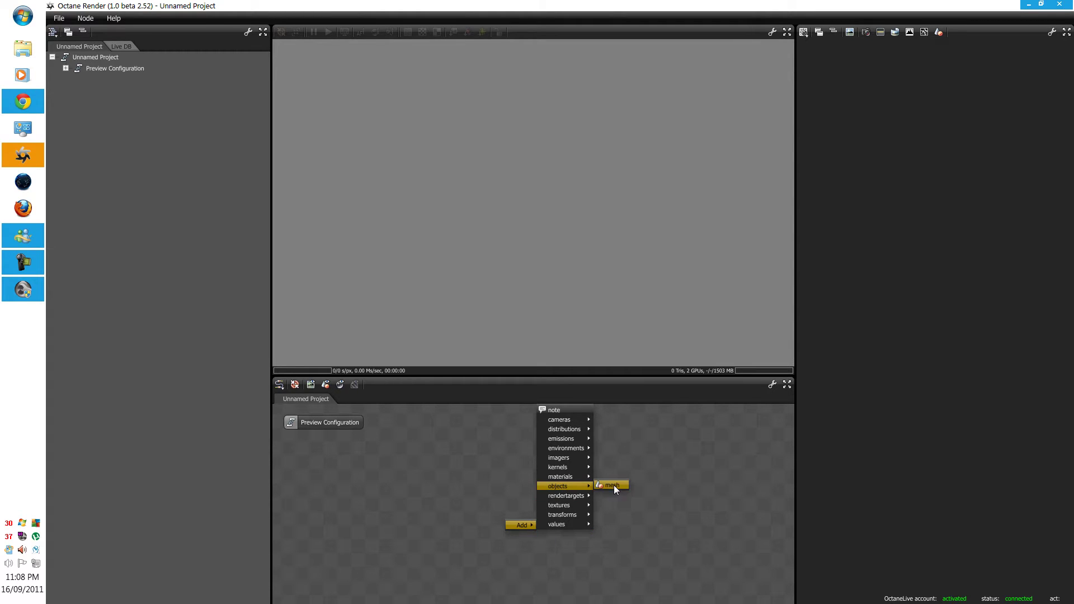
pyautogui.click(612, 485)
pyautogui.scroll(-3, 830, 244)
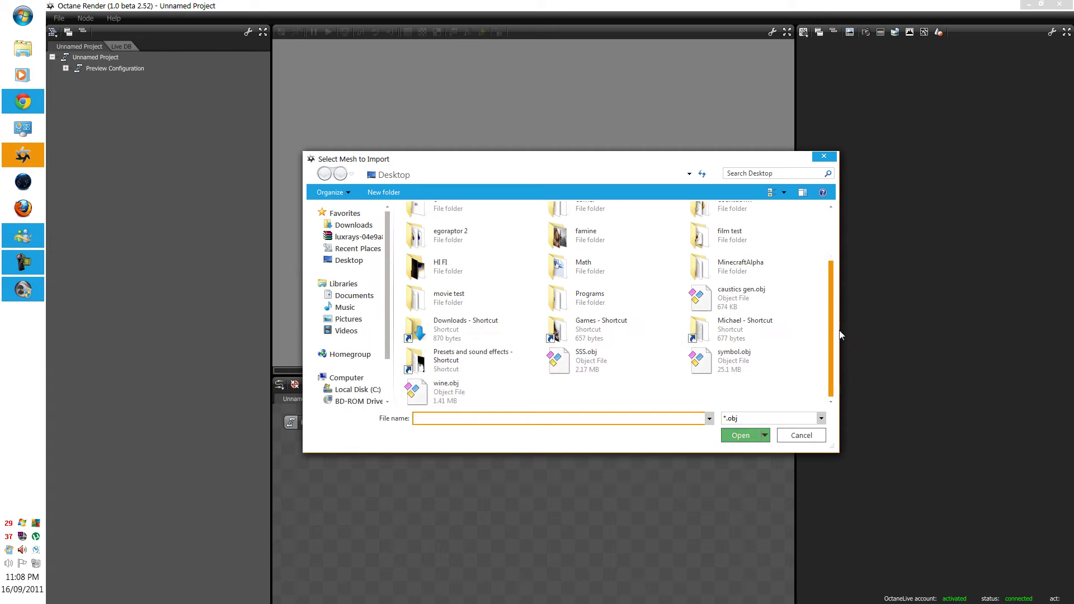
pyautogui.doubleClick(660, 369)
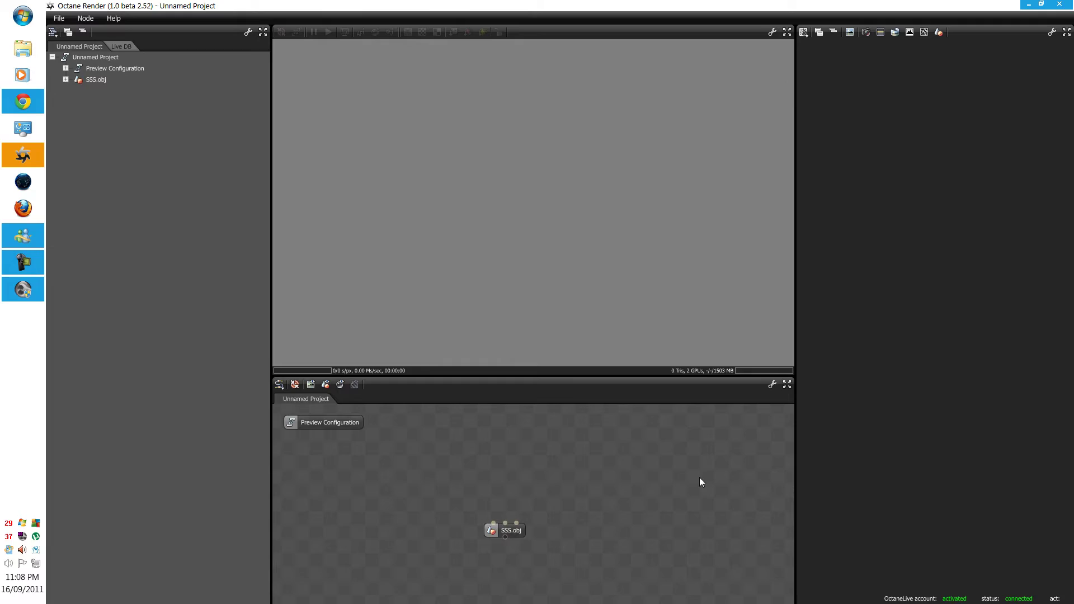
pyautogui.moveTo(504, 530); pyautogui.dragTo(506, 576)
# Frame the SSS.obj render preview on the monkey head, seen from the side with one ear toward the camera
pyautogui.scroll(2, 559, 202)
pyautogui.scroll(-4, 560, 204)
pyautogui.scroll(2, 556, 203)
pyautogui.moveTo(557, 204); pyautogui.dragTo(711, 275)
pyautogui.moveTo(441, 206); pyautogui.dragTo(664, 223)
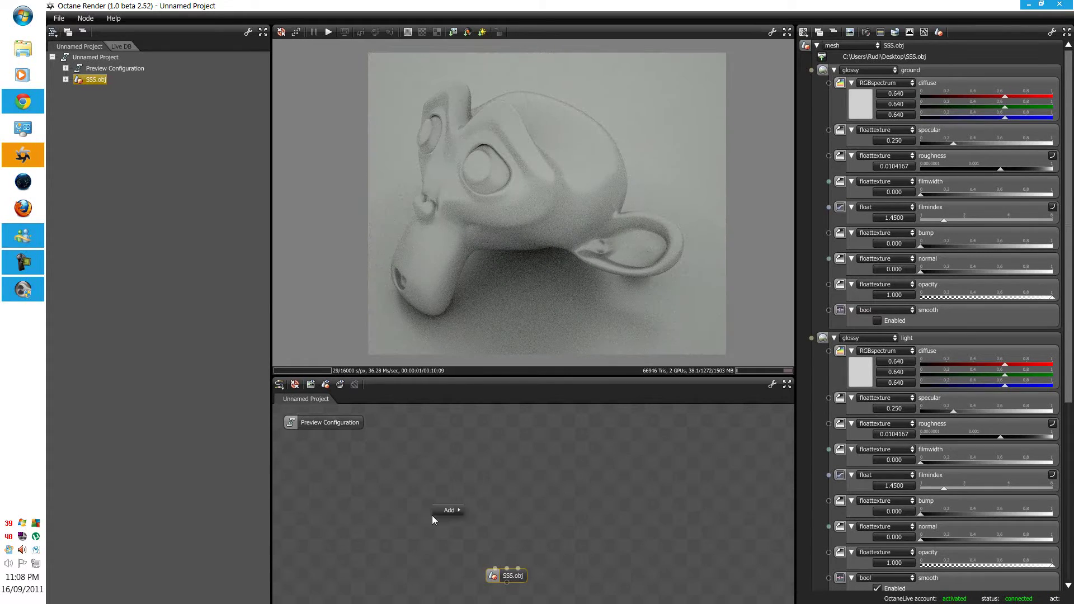
# Add a Diffuse Material, connect it to the ground input of SSS.obj, and place its node beside the mesh node
pyautogui.moveTo(451, 511)
pyautogui.moveTo(497, 458)
pyautogui.click(547, 418)
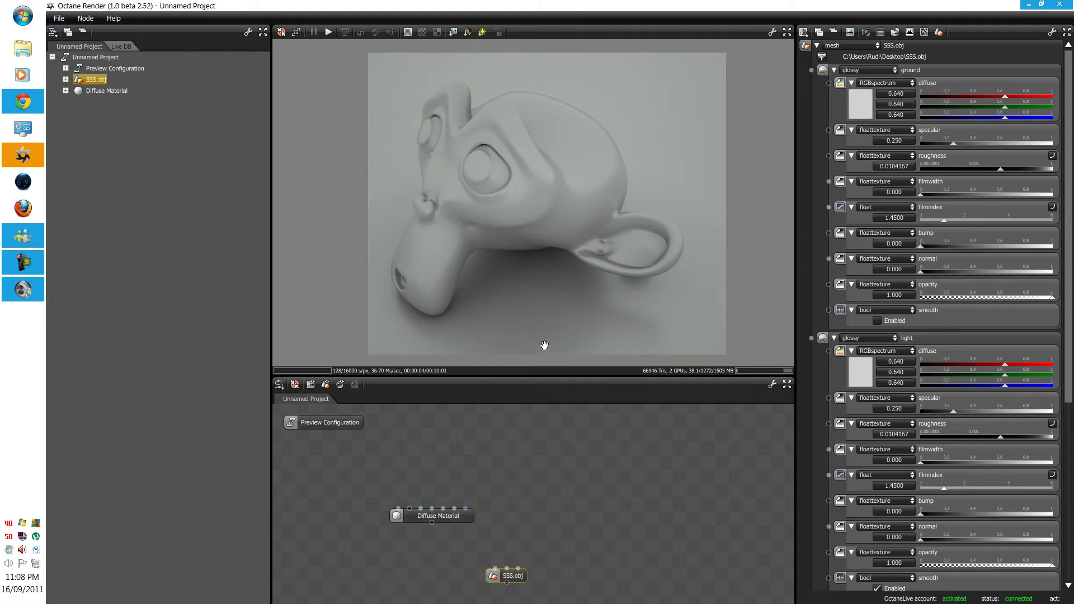
pyautogui.click(555, 318)
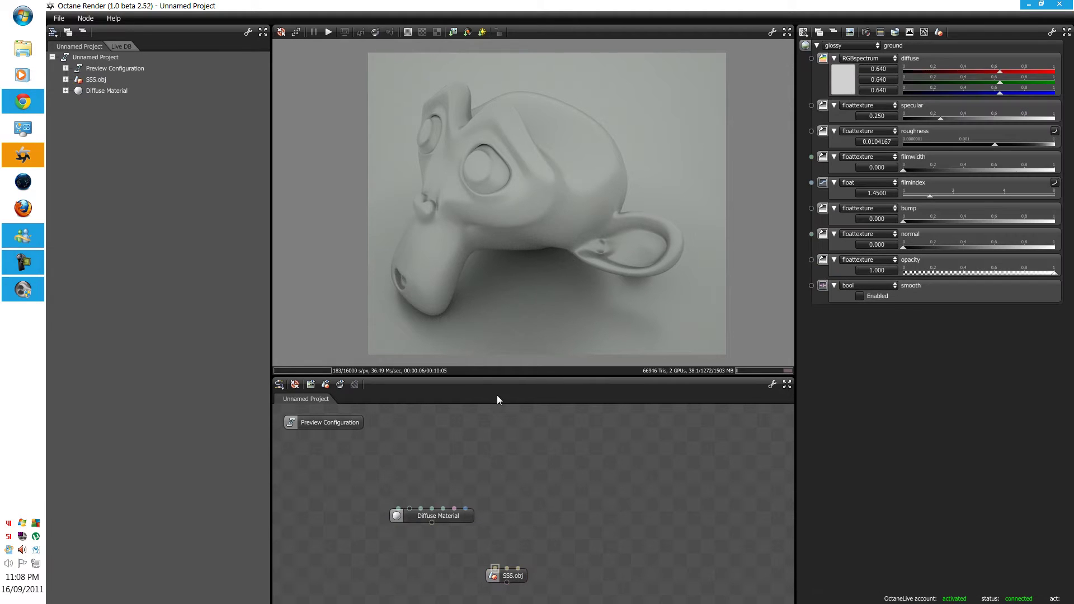
pyautogui.moveTo(432, 522); pyautogui.dragTo(495, 568)
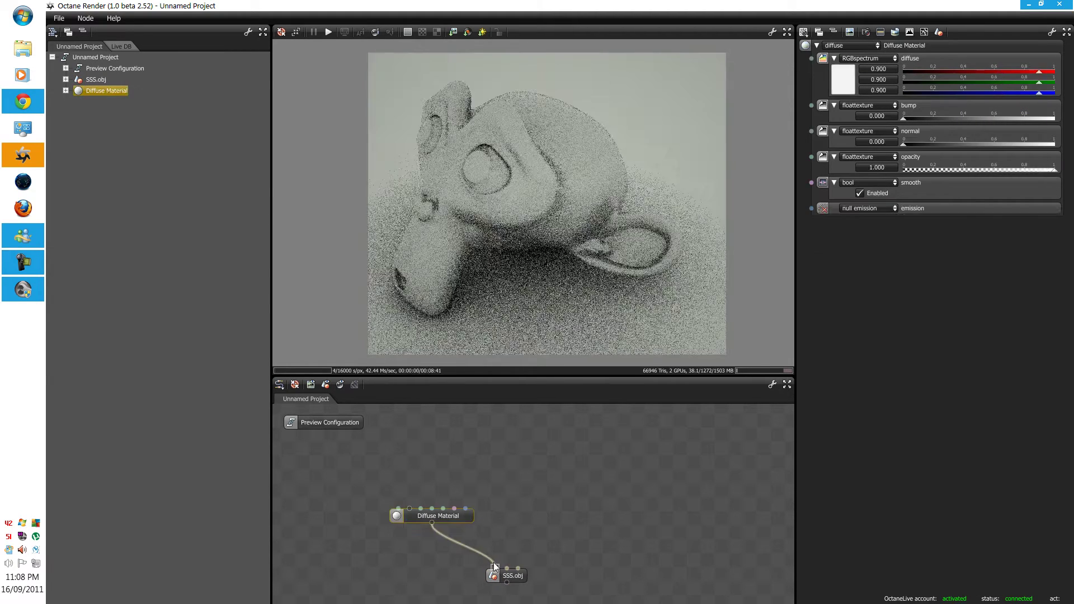
pyautogui.moveTo(458, 516); pyautogui.dragTo(384, 530)
# Add a second Diffuse Material, connect it to the light input of SSS.obj, and preview the mesh
pyautogui.rightClick(464, 513)
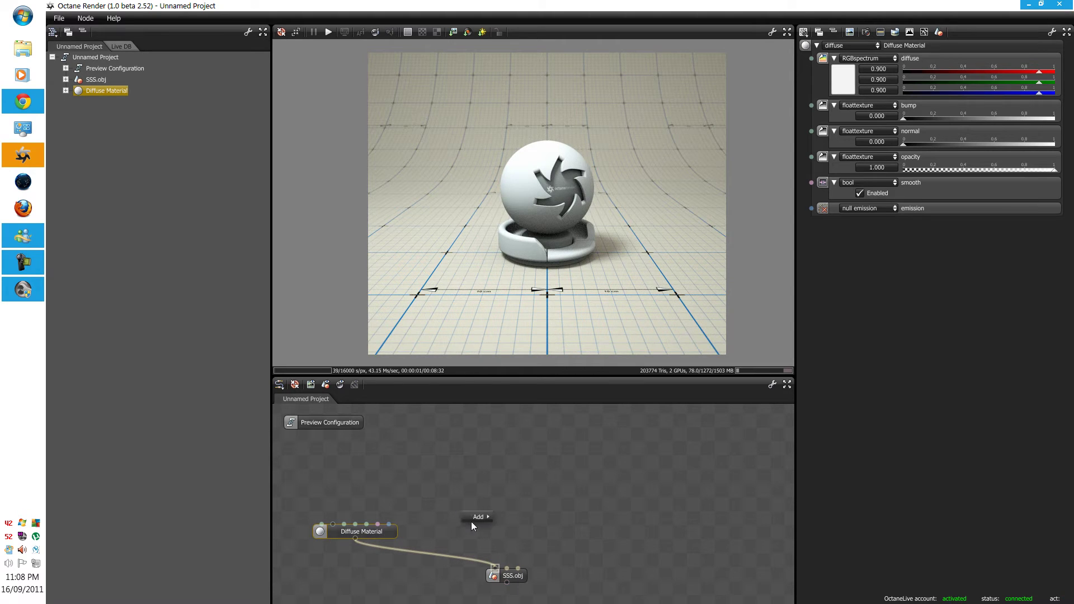
pyautogui.moveTo(478, 516)
pyautogui.moveTo(529, 468)
pyautogui.click(570, 420)
pyautogui.moveTo(454, 523); pyautogui.dragTo(506, 570)
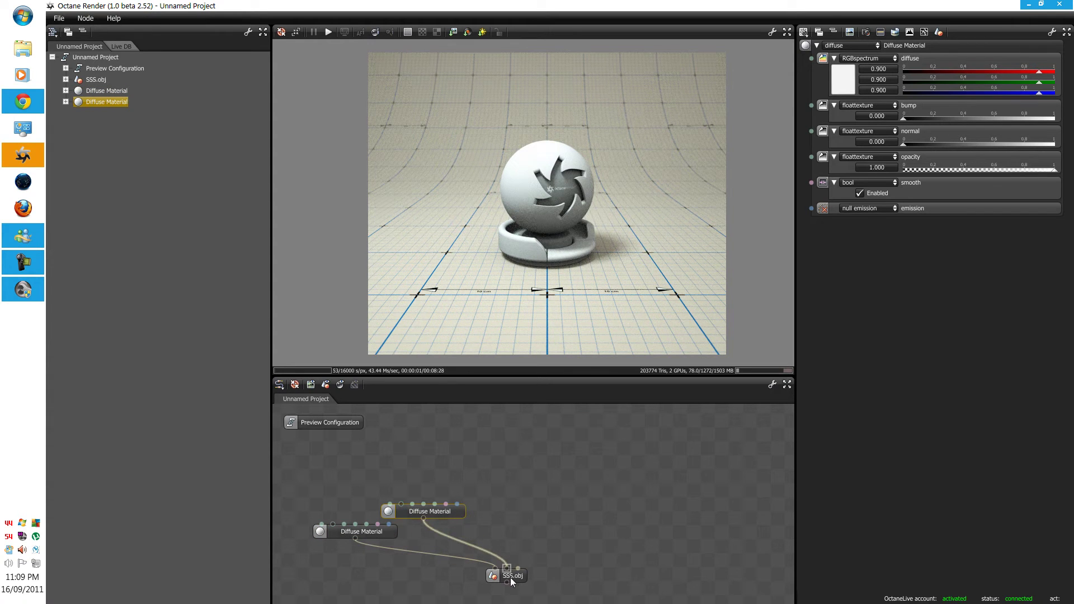
pyautogui.click(512, 576)
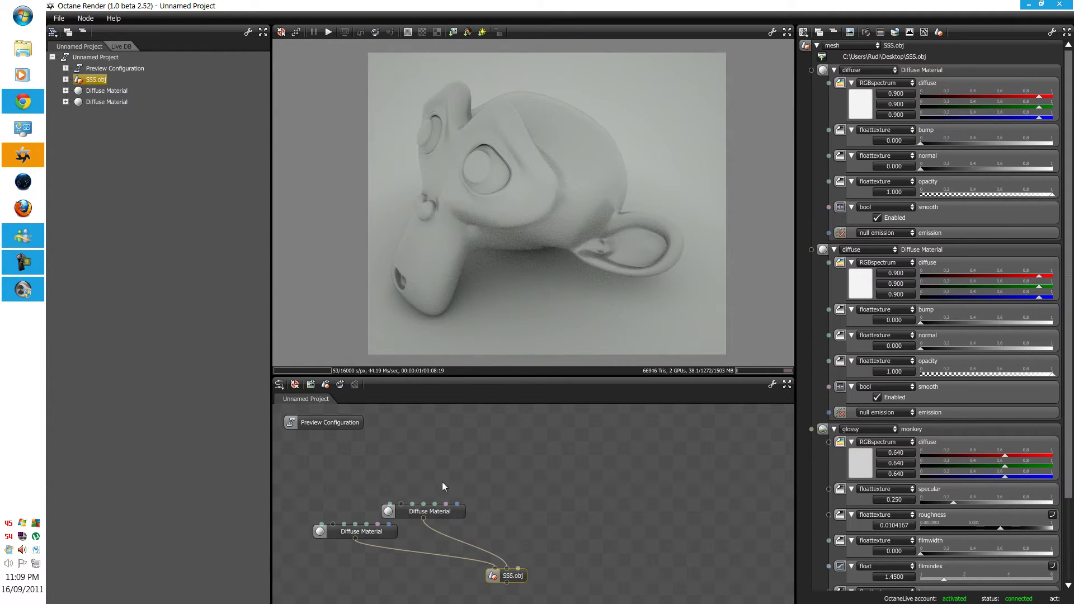
# Add a Texture Emission node and connect it to the emission input of the light's Diffuse Material
pyautogui.click(441, 515)
pyautogui.rightClick(418, 454)
pyautogui.moveTo(426, 458)
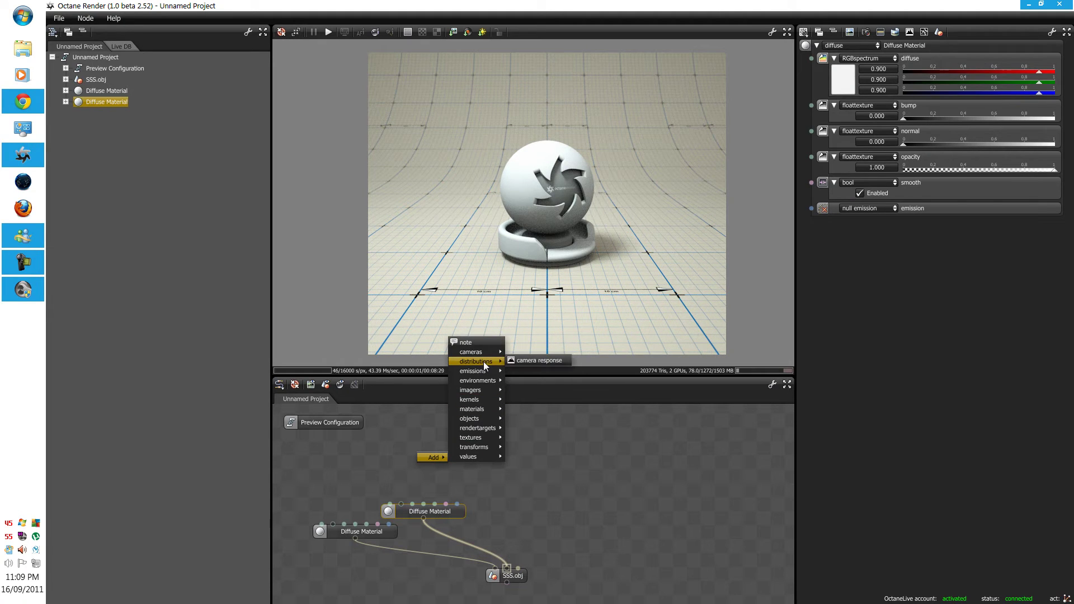
pyautogui.moveTo(477, 371)
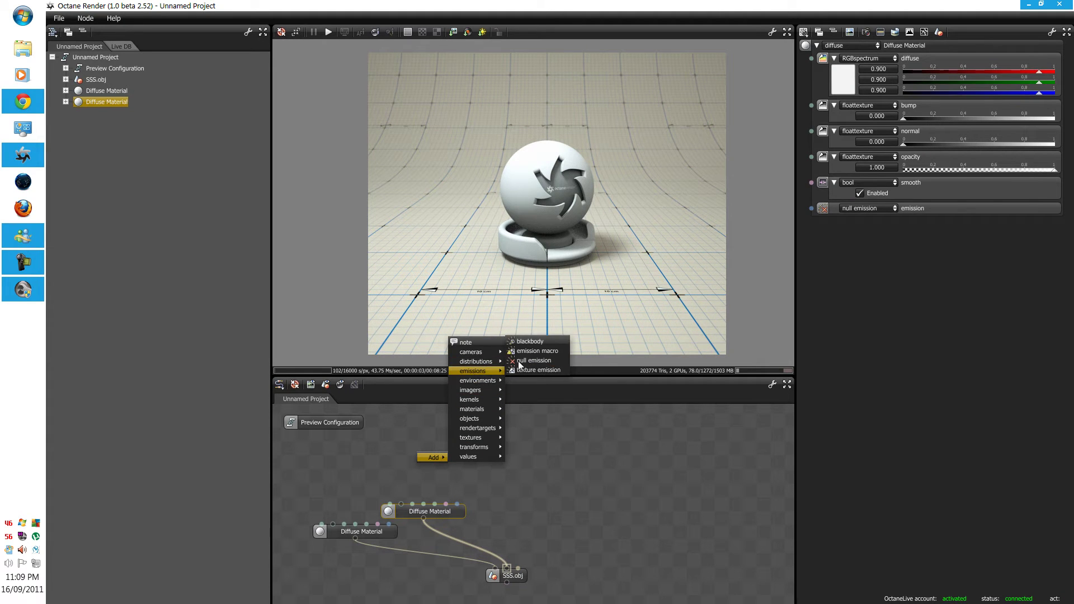
pyautogui.click(529, 370)
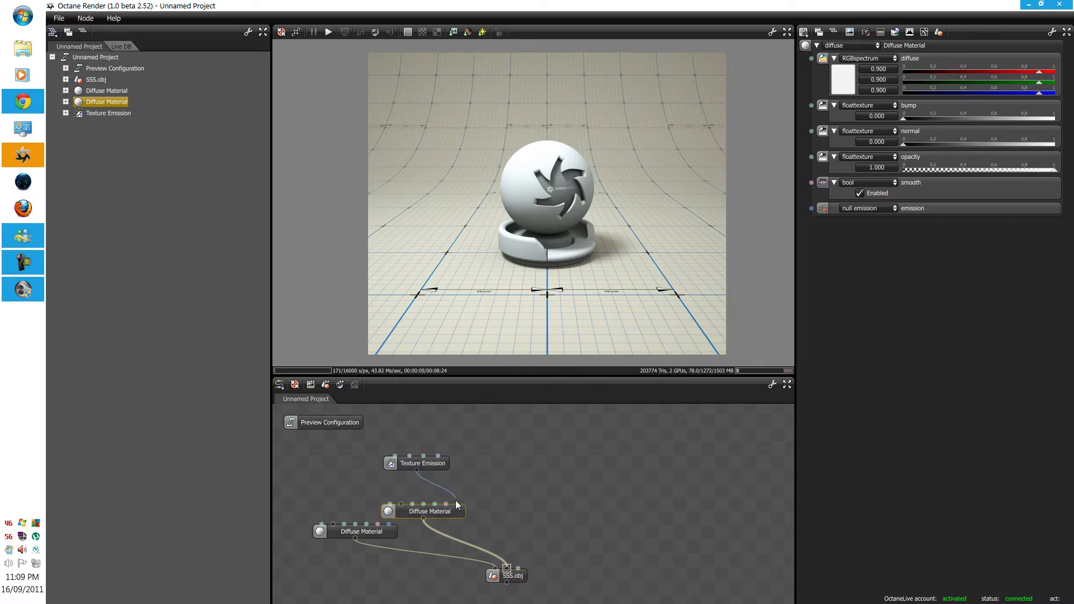
pyautogui.moveTo(455, 502); pyautogui.dragTo(457, 503)
# Set the Texture Emission's power to 1088.6798 and its efficiency to 0.140, and preview the mesh
pyautogui.moveTo(989, 96); pyautogui.dragTo(1012, 96)
pyautogui.moveTo(954, 71); pyautogui.dragTo(924, 70)
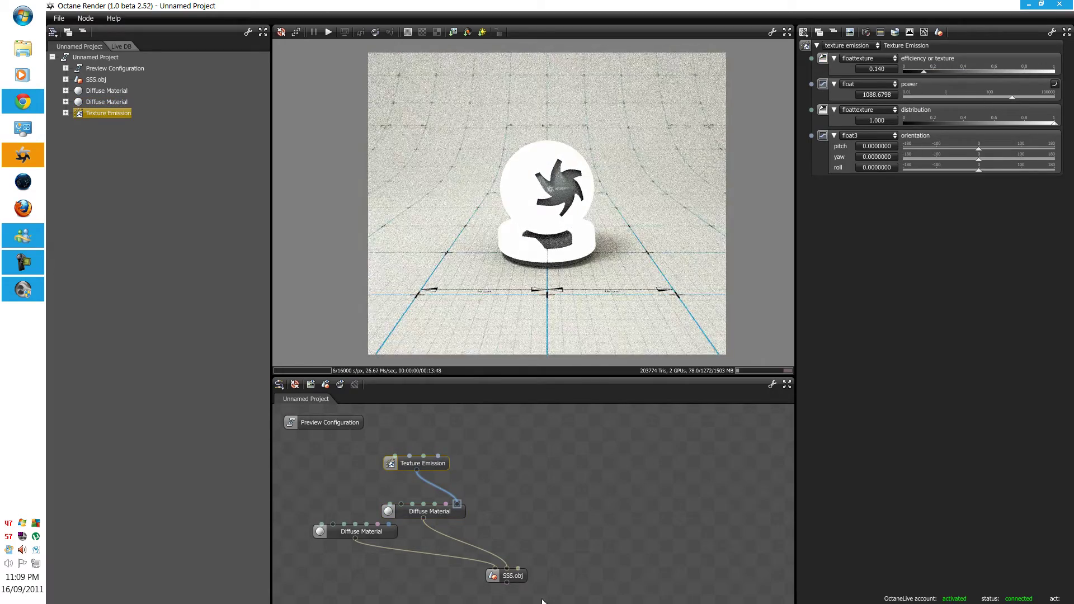
pyautogui.click(519, 576)
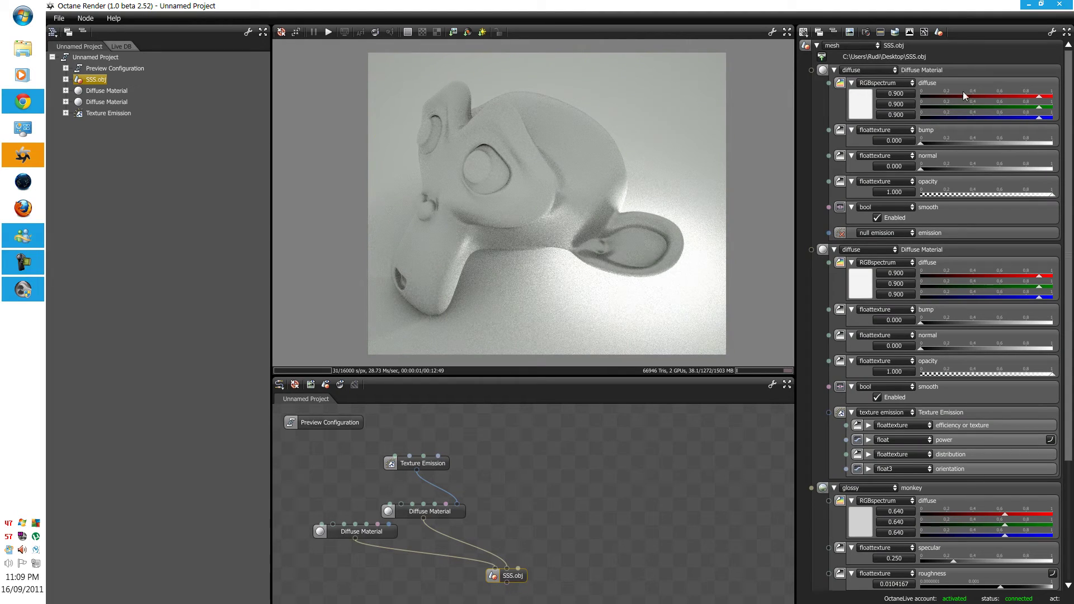
# Set the mesh preview environment's texture value to 0.000 and inspect the emitting sphere behind the monkey's ear
pyautogui.click(894, 33)
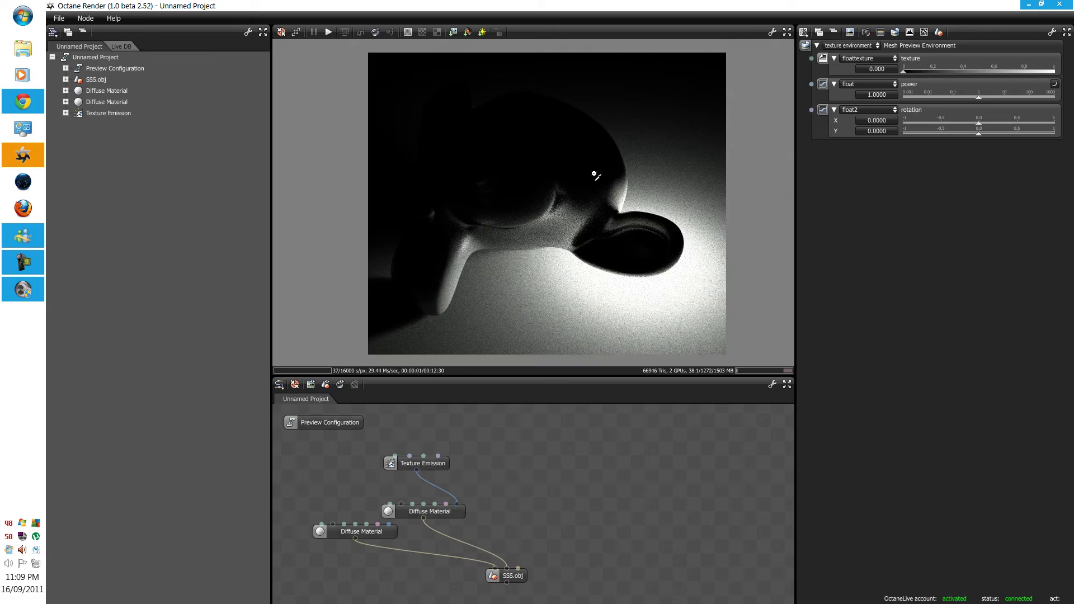
pyautogui.moveTo(592, 165); pyautogui.dragTo(597, 206, button='right')
pyautogui.moveTo(597, 208); pyautogui.dragTo(515, 187)
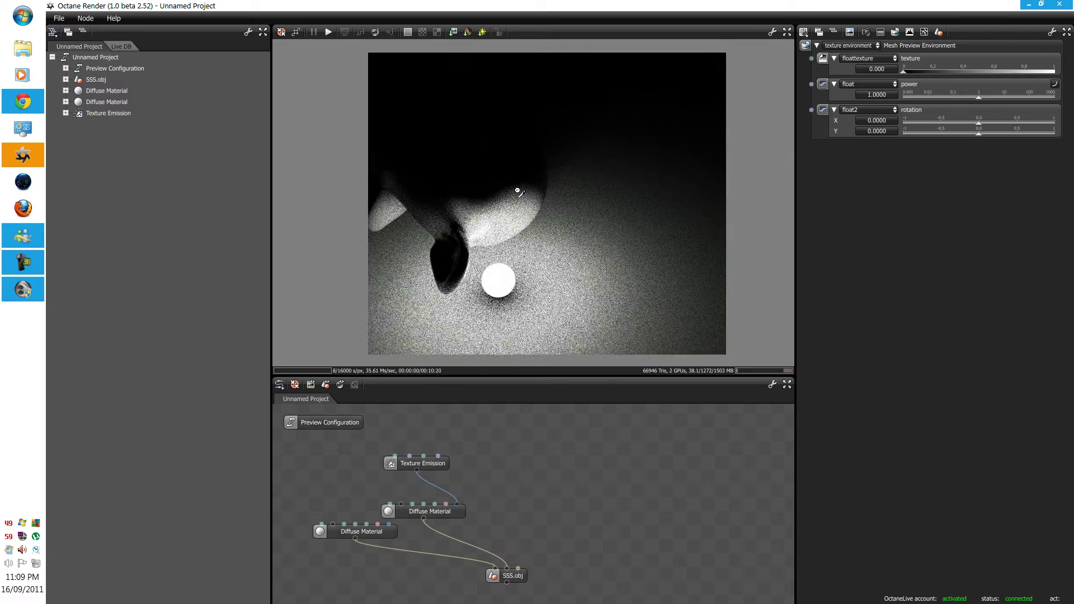
pyautogui.moveTo(605, 224); pyautogui.dragTo(674, 188)
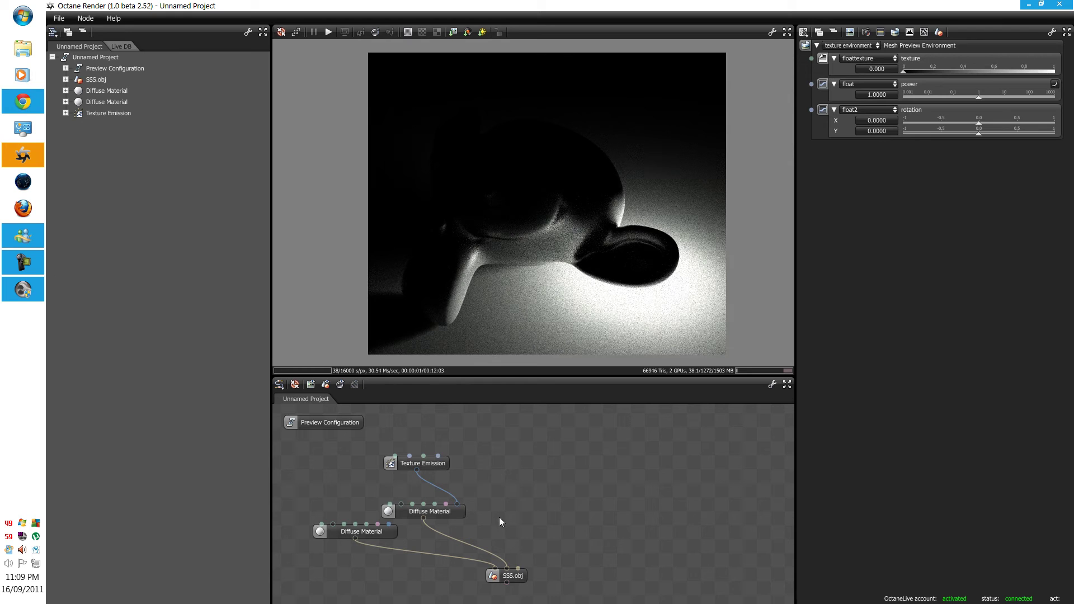
# Add a Mix Material node above the SSS.obj node in the graph
pyautogui.click(499, 531)
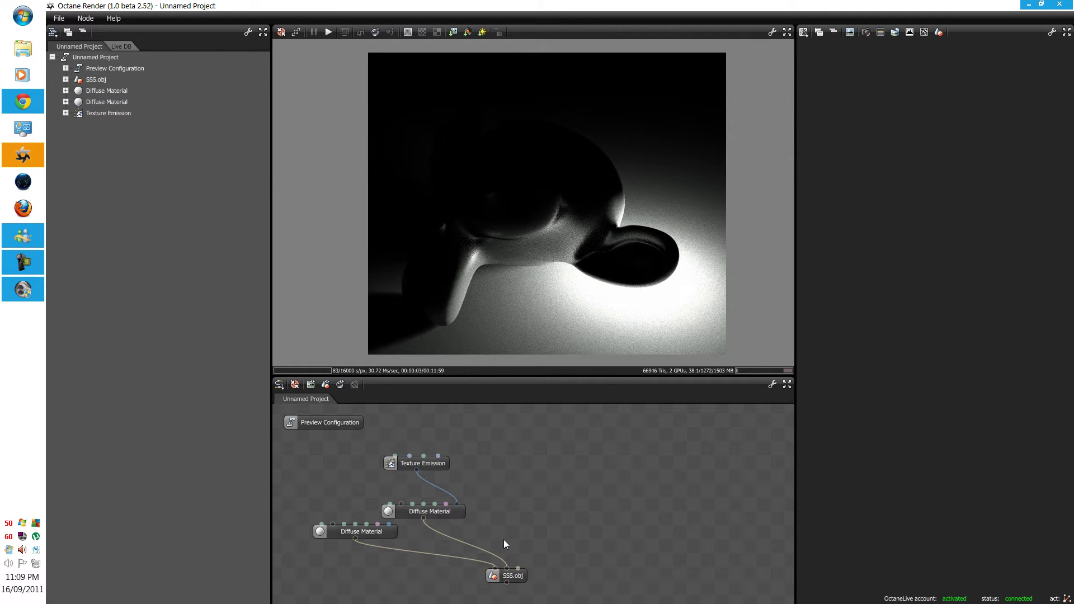
pyautogui.rightClick(500, 522)
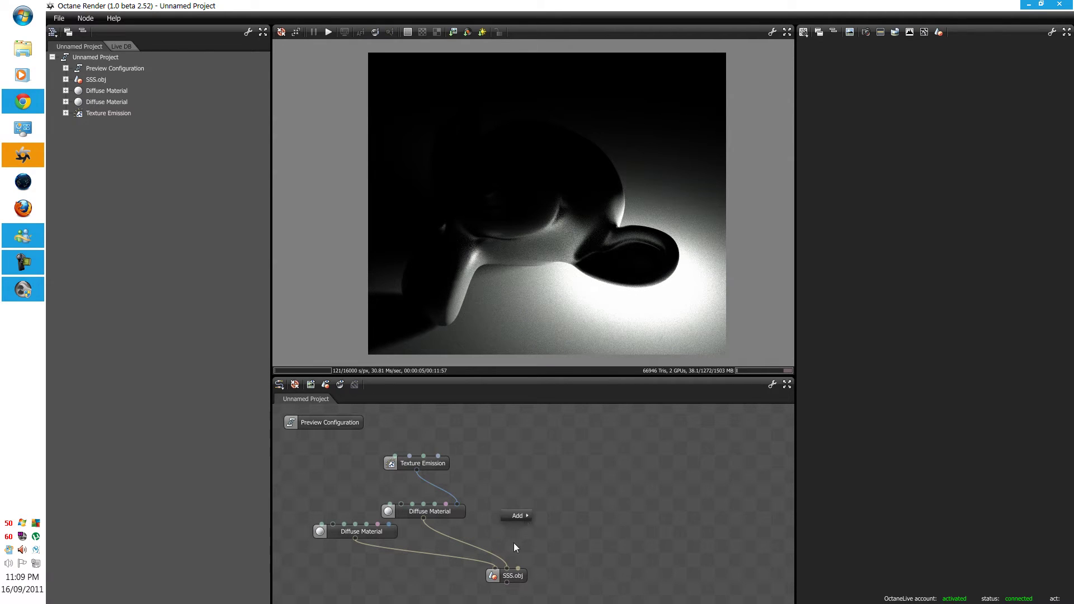
pyautogui.moveTo(525, 517)
pyautogui.moveTo(564, 465)
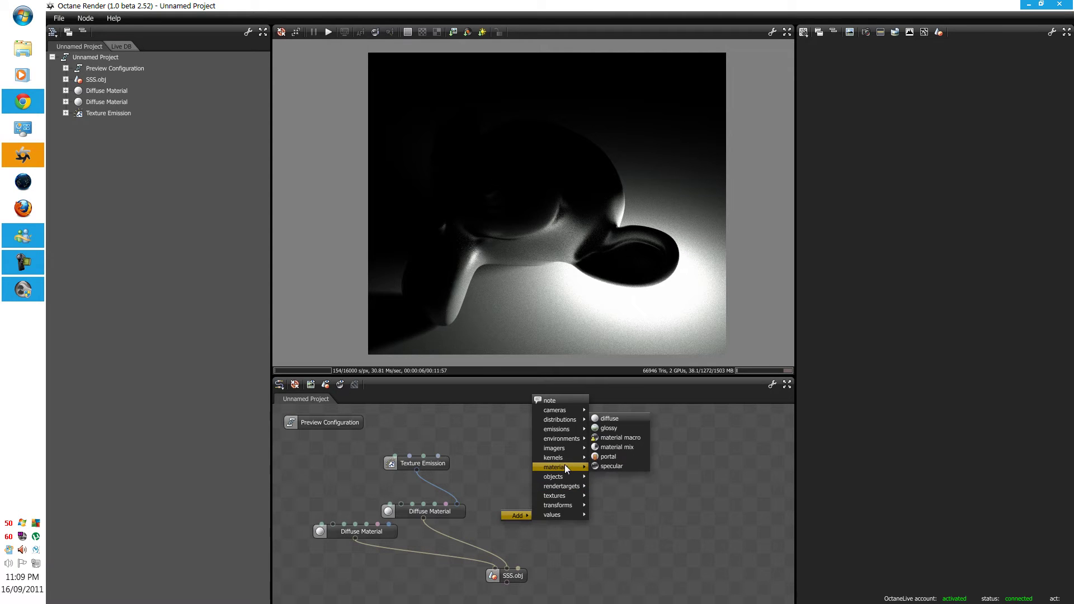
pyautogui.click(622, 447)
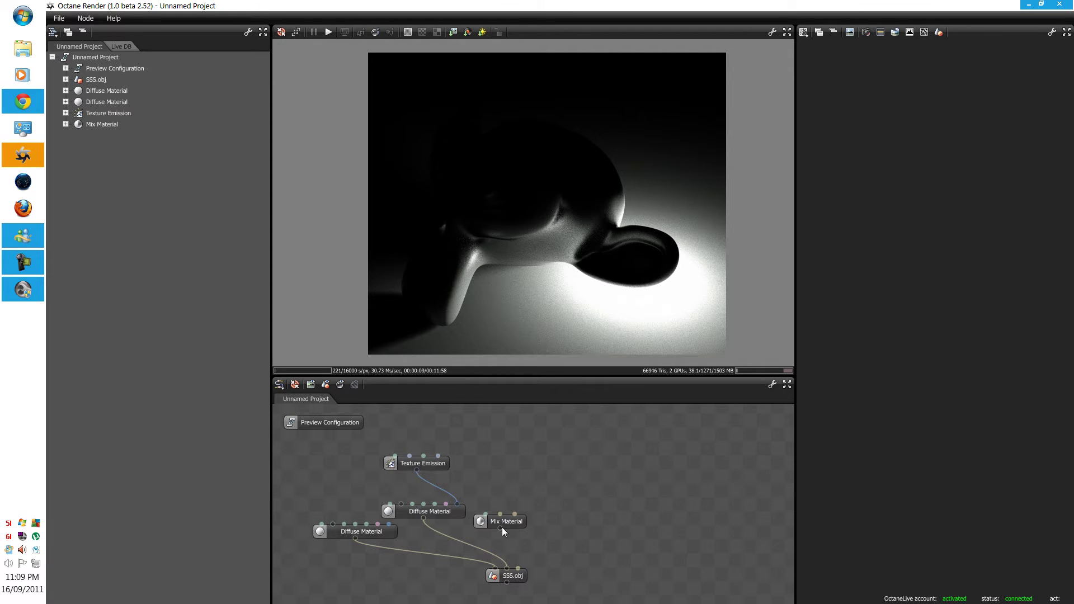
# Connect the Mix Material to SSS.obj's free material input, and add a Glossy Material feeding the mix's second material input
pyautogui.moveTo(500, 528); pyautogui.dragTo(519, 565)
pyautogui.moveTo(506, 521); pyautogui.dragTo(536, 521)
pyautogui.moveTo(515, 475)
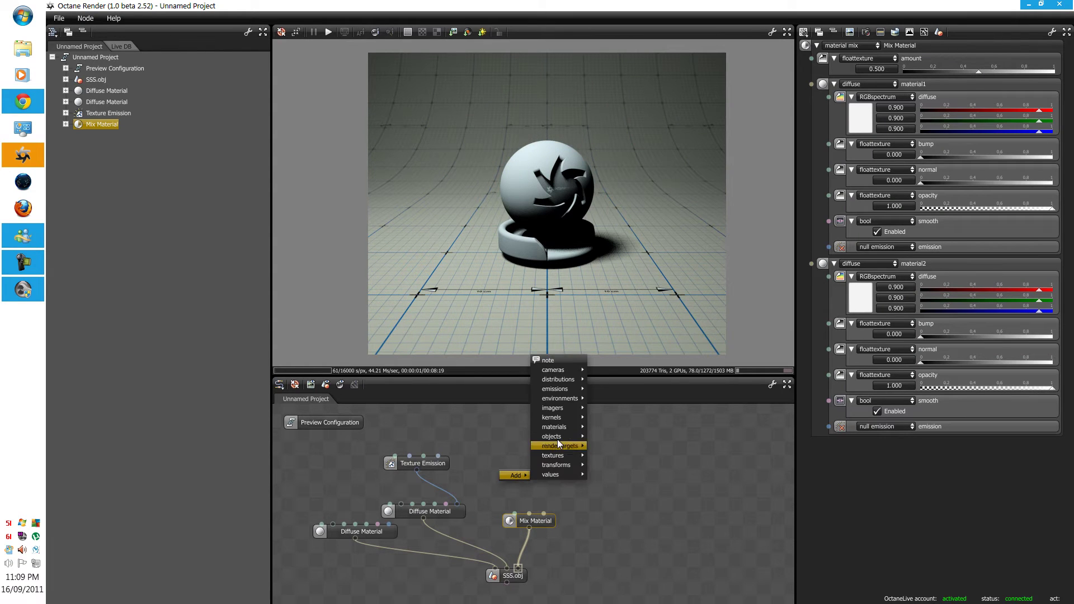
pyautogui.moveTo(558, 427)
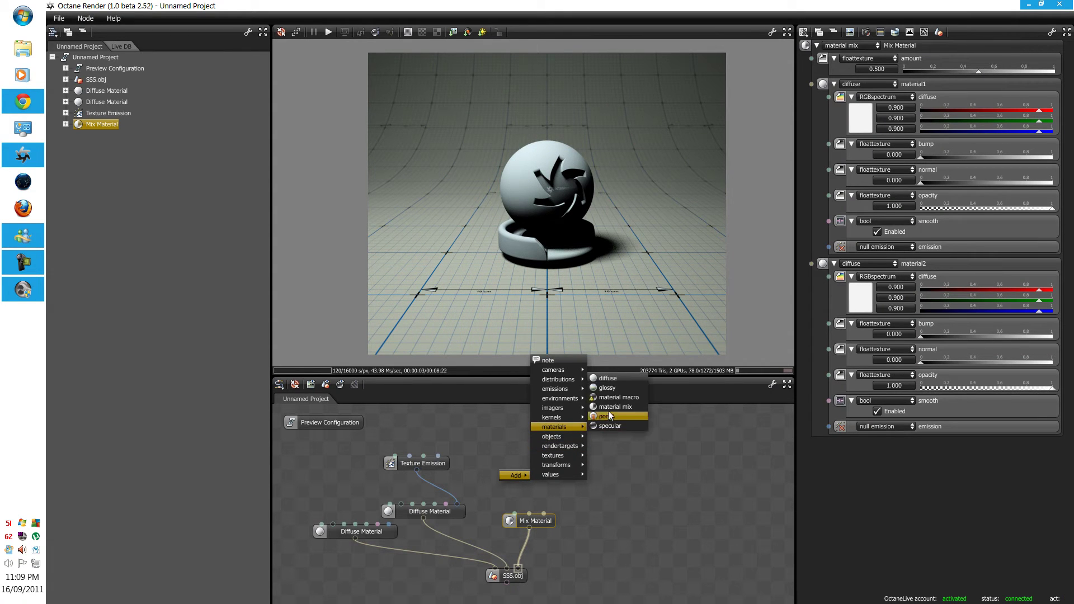
pyautogui.click(611, 388)
pyautogui.moveTo(501, 484); pyautogui.dragTo(544, 514)
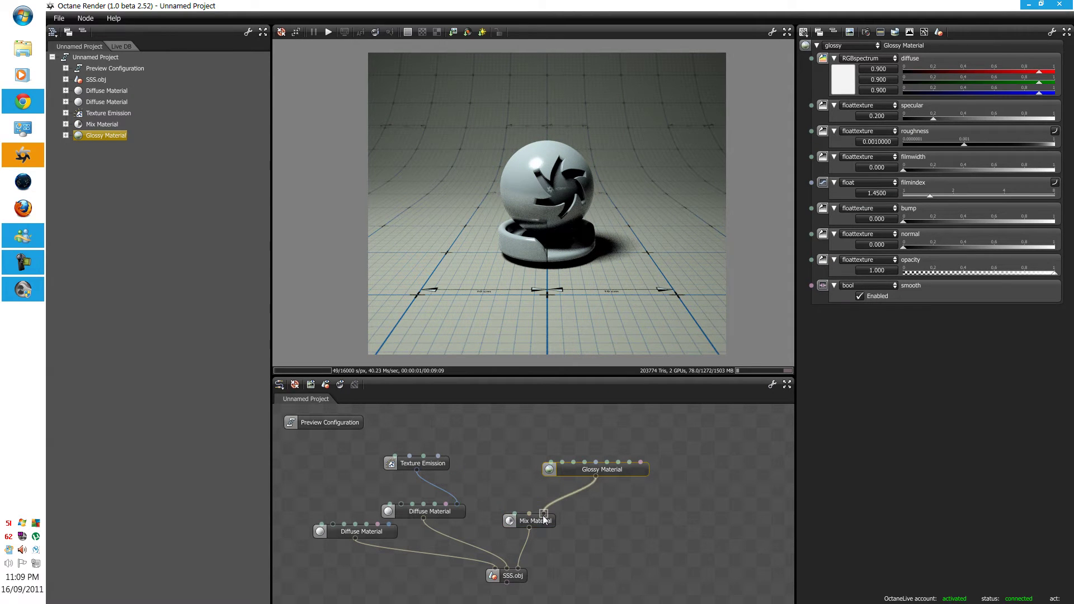
# Add a Specular Material, connect it to the Mix Material's first material input, and preview the SSS.obj mesh
pyautogui.rightClick(519, 479)
pyautogui.moveTo(530, 475)
pyautogui.moveTo(585, 428)
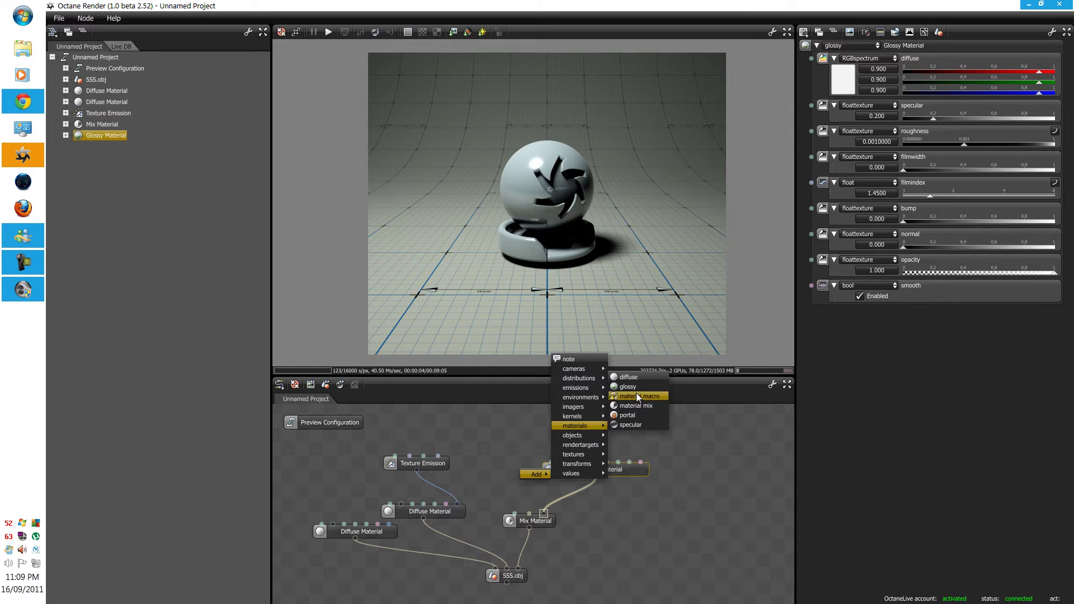
pyautogui.click(629, 424)
pyautogui.moveTo(599, 471); pyautogui.dragTo(680, 470)
pyautogui.moveTo(572, 482); pyautogui.dragTo(529, 515)
pyautogui.click(517, 578)
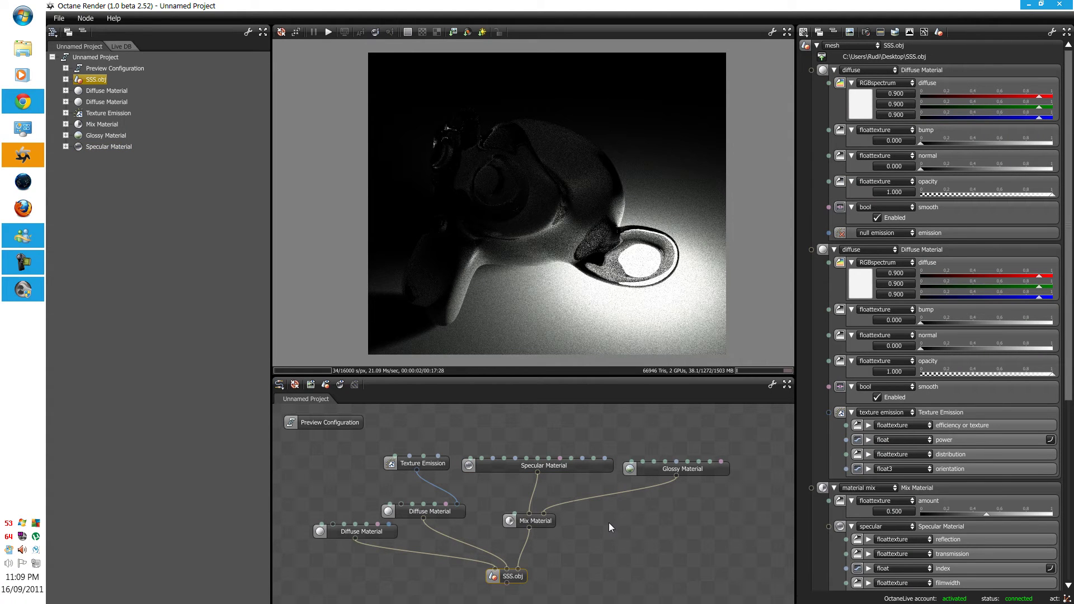
# Add an RGBSpectrum texture above the Specular Material and connect it to the input just before depth_of_absorption
pyautogui.rightClick(506, 432)
pyautogui.moveTo(512, 428)
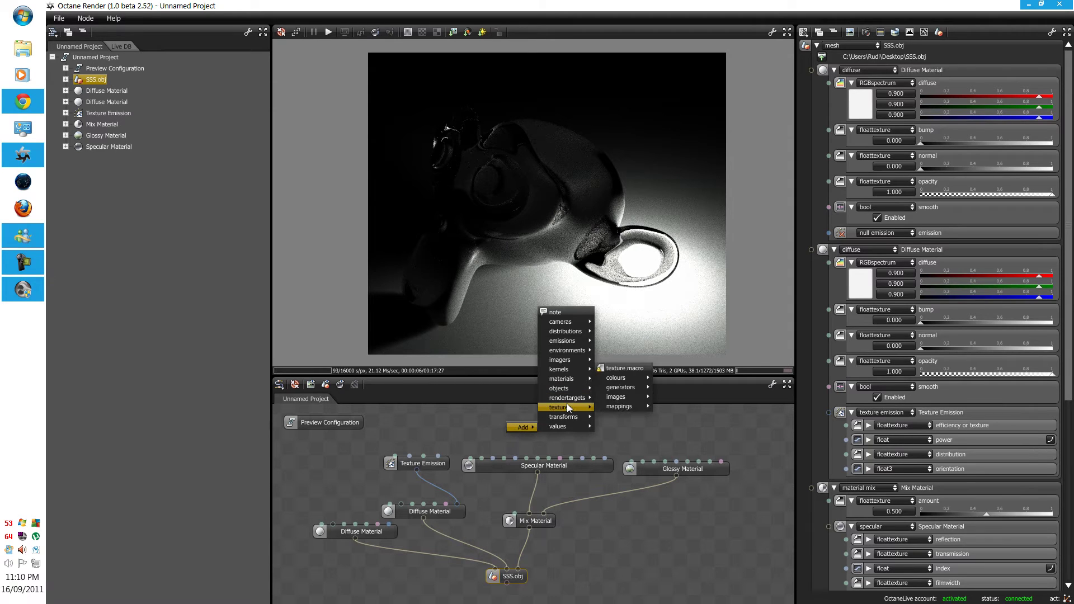
pyautogui.moveTo(623, 387)
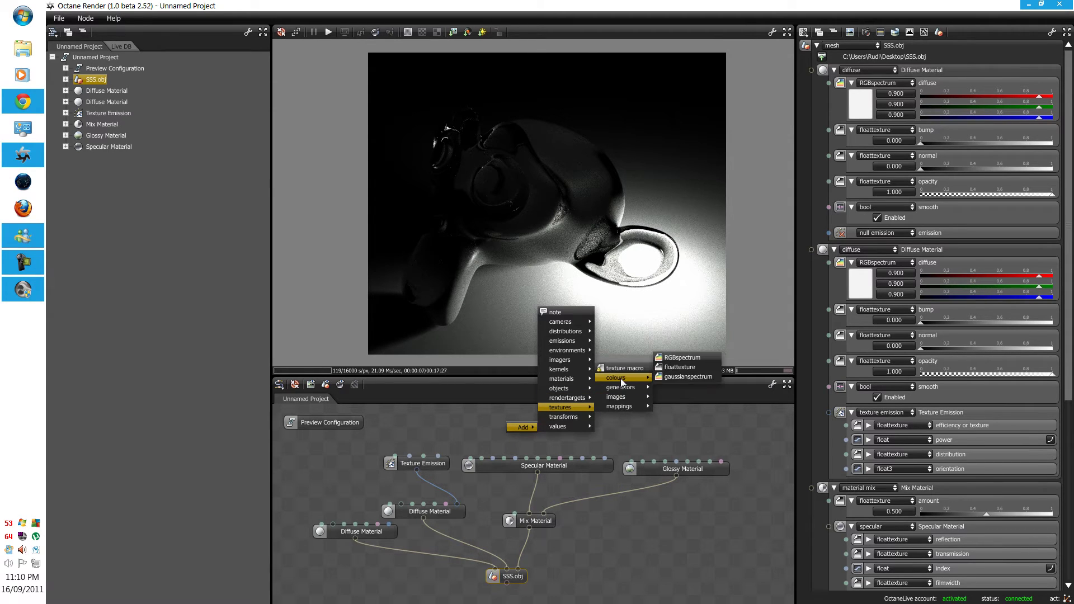
pyautogui.click(676, 359)
pyautogui.moveTo(506, 433); pyautogui.dragTo(592, 458)
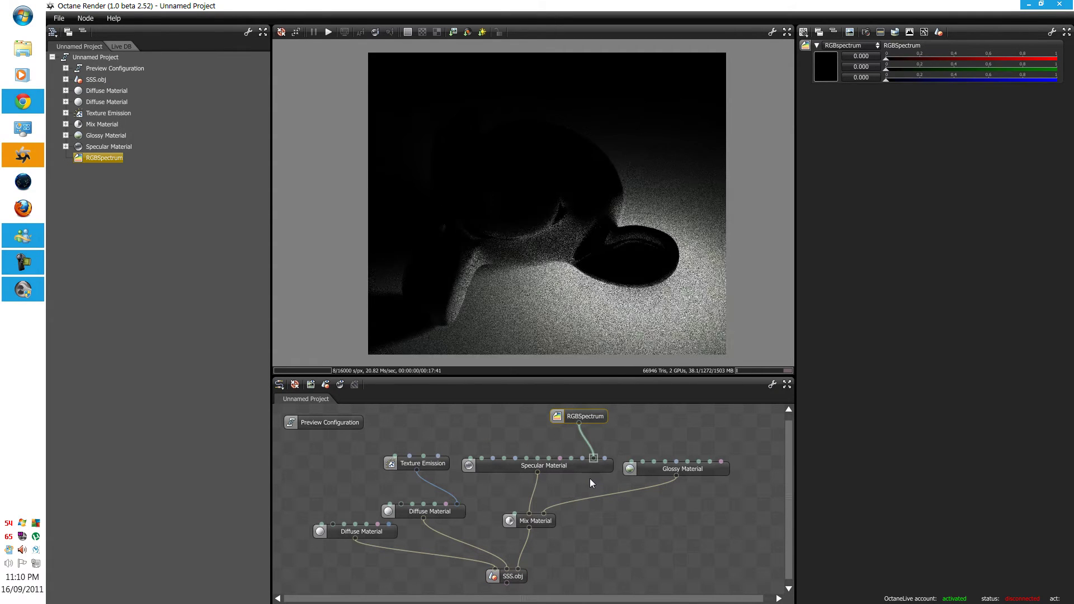
pyautogui.moveTo(599, 420); pyautogui.dragTo(619, 421)
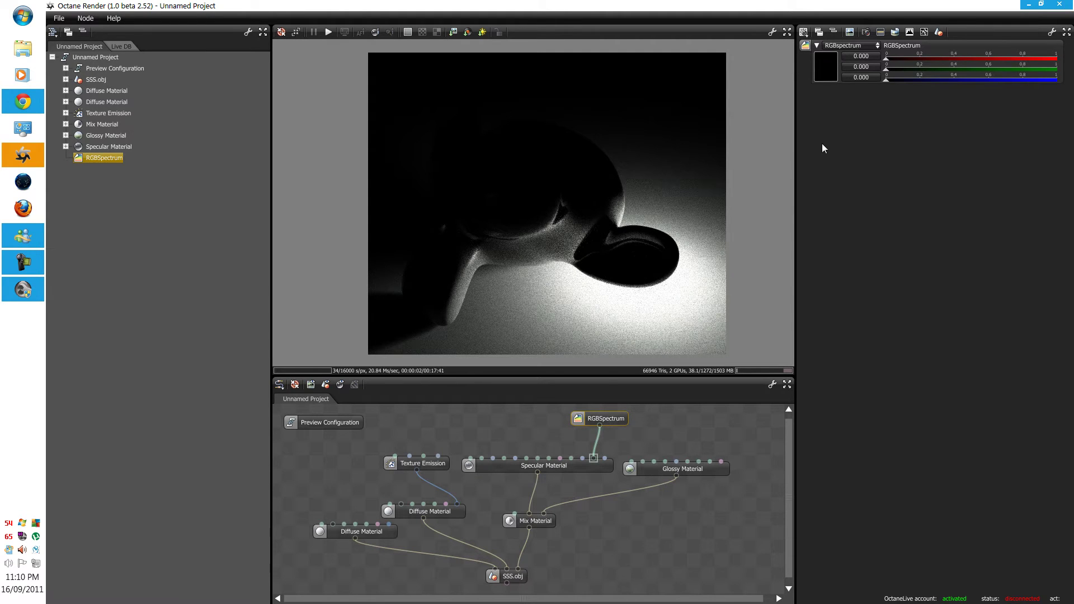
# Set the RGBSpectrum color to pure red with RGB values 1.000, 0.000, 0.000
pyautogui.click(827, 74)
pyautogui.moveTo(944, 168); pyautogui.dragTo(944, 96)
pyautogui.moveTo(853, 91); pyautogui.dragTo(934, 79)
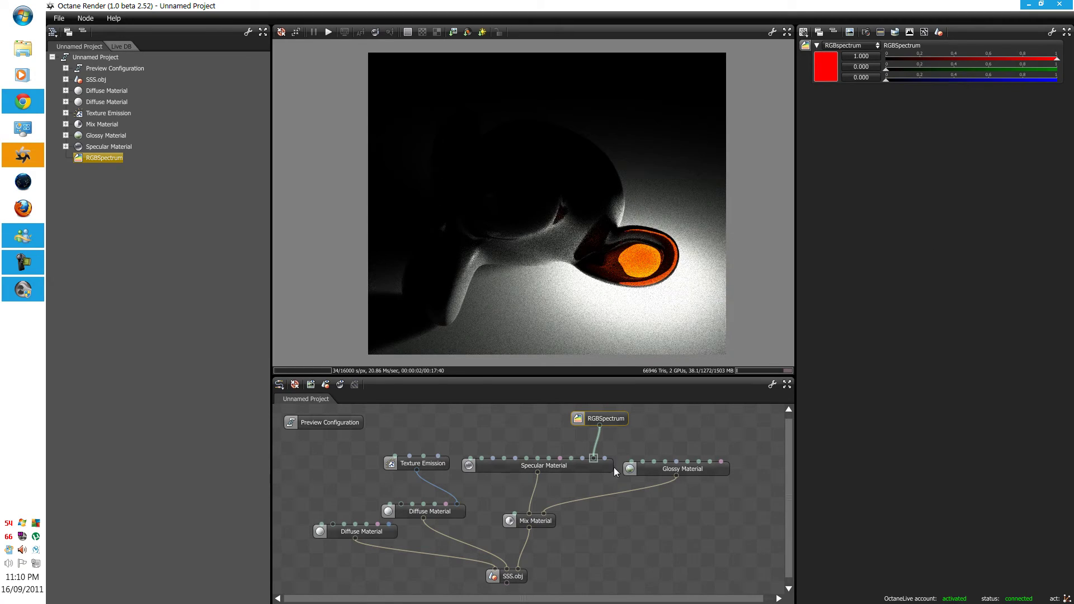
# Inspect the red ear up close, and set the Specular Material's roughness to 0.0028557 within the Mix Material
pyautogui.moveTo(539, 268); pyautogui.dragTo(516, 217)
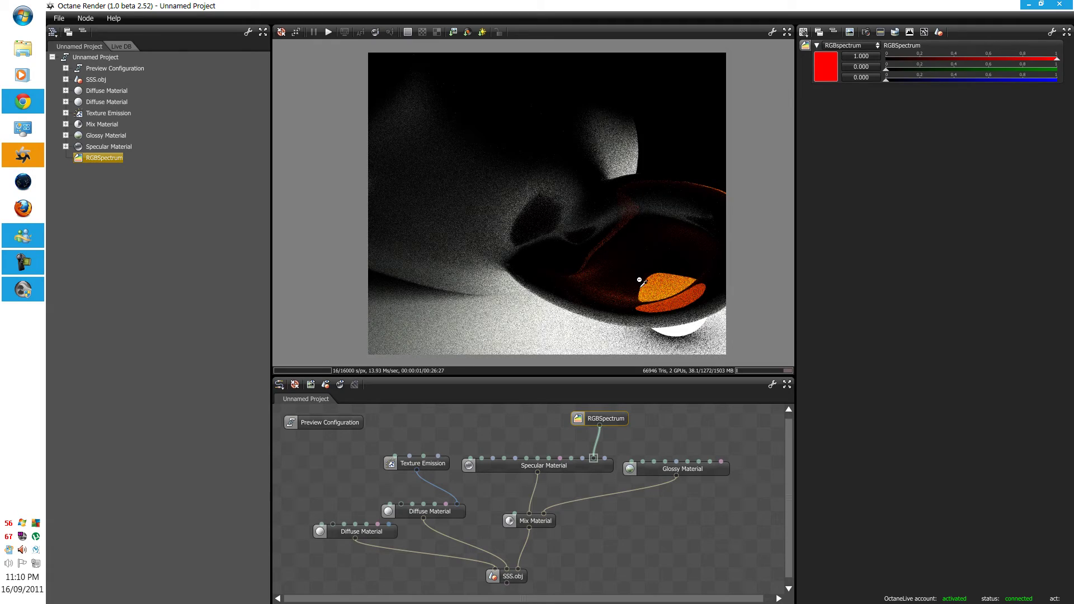
pyautogui.moveTo(689, 274); pyautogui.dragTo(573, 258)
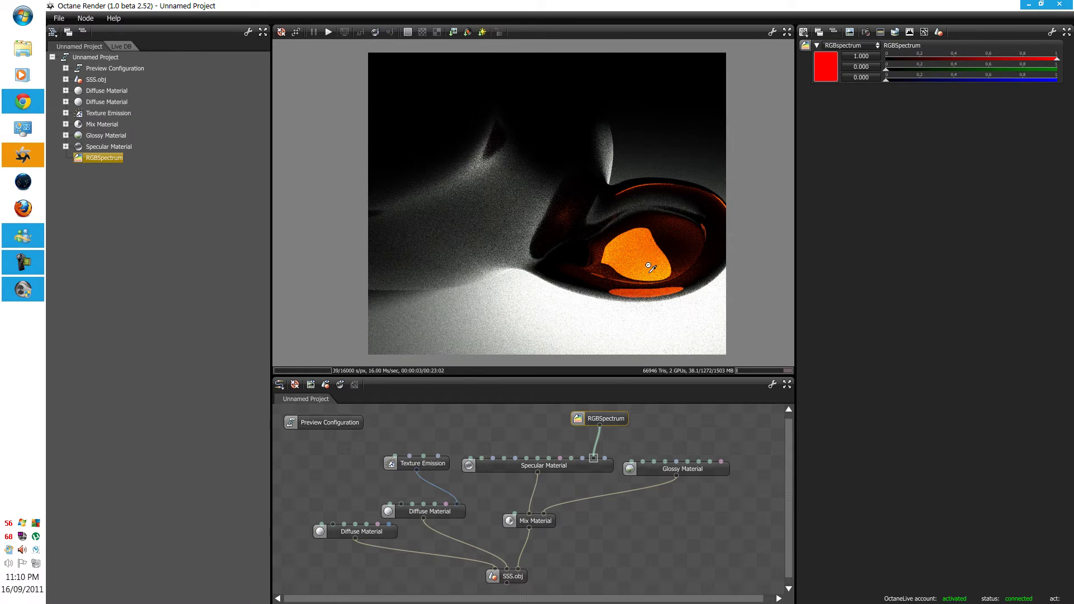
pyautogui.moveTo(607, 251); pyautogui.dragTo(523, 249)
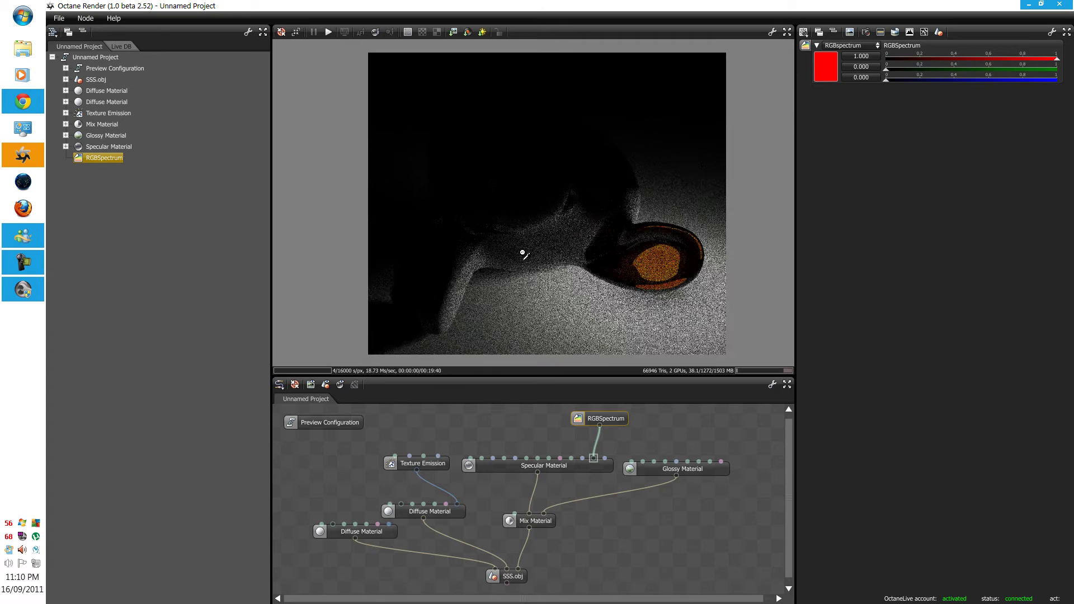
pyautogui.click(520, 259)
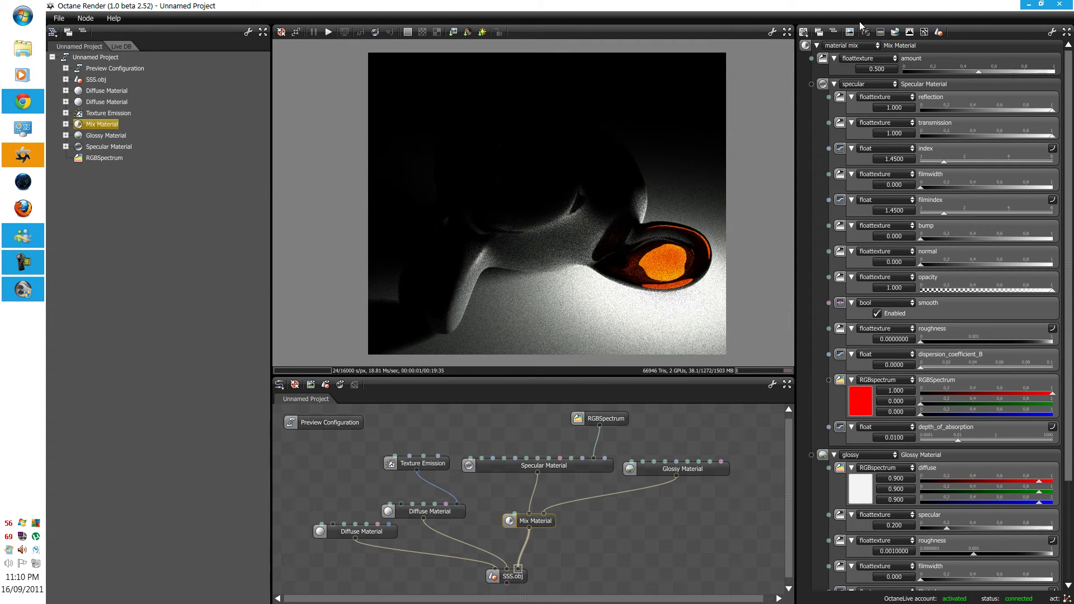
pyautogui.click(833, 32)
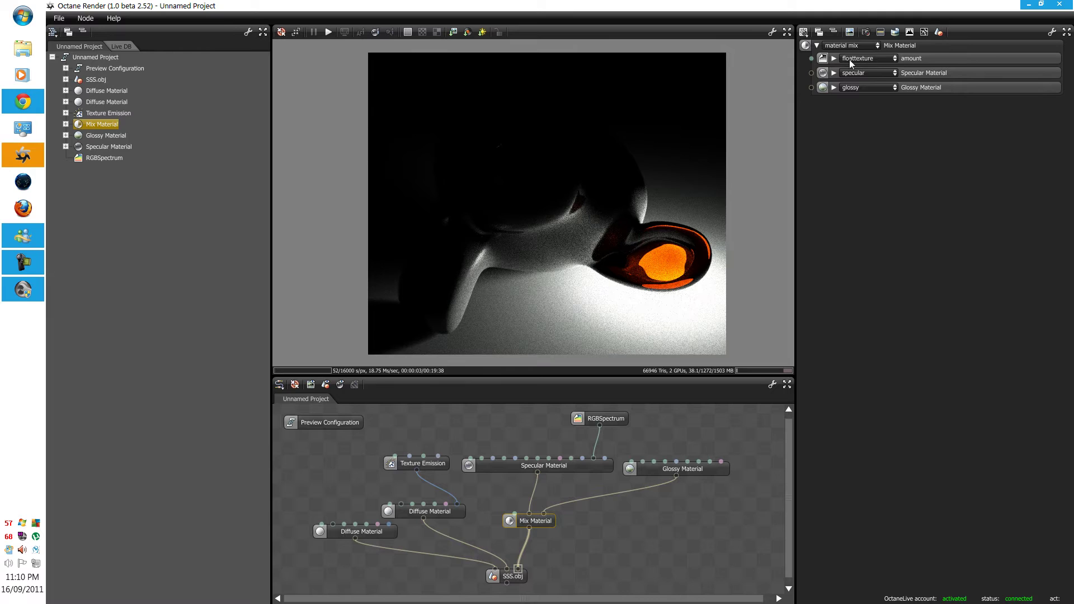
pyautogui.click(832, 73)
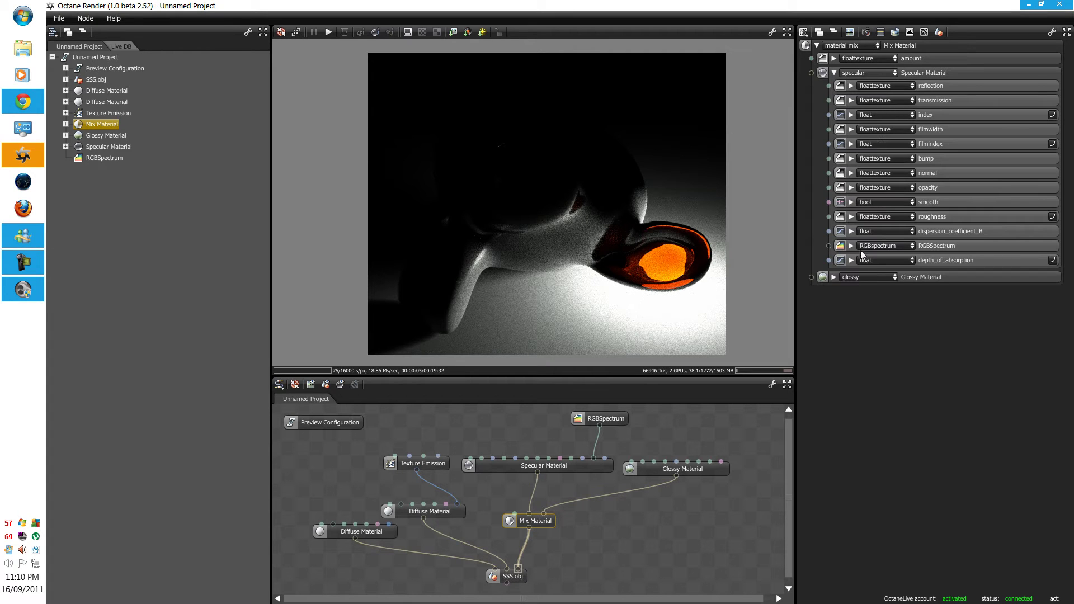
pyautogui.click(851, 217)
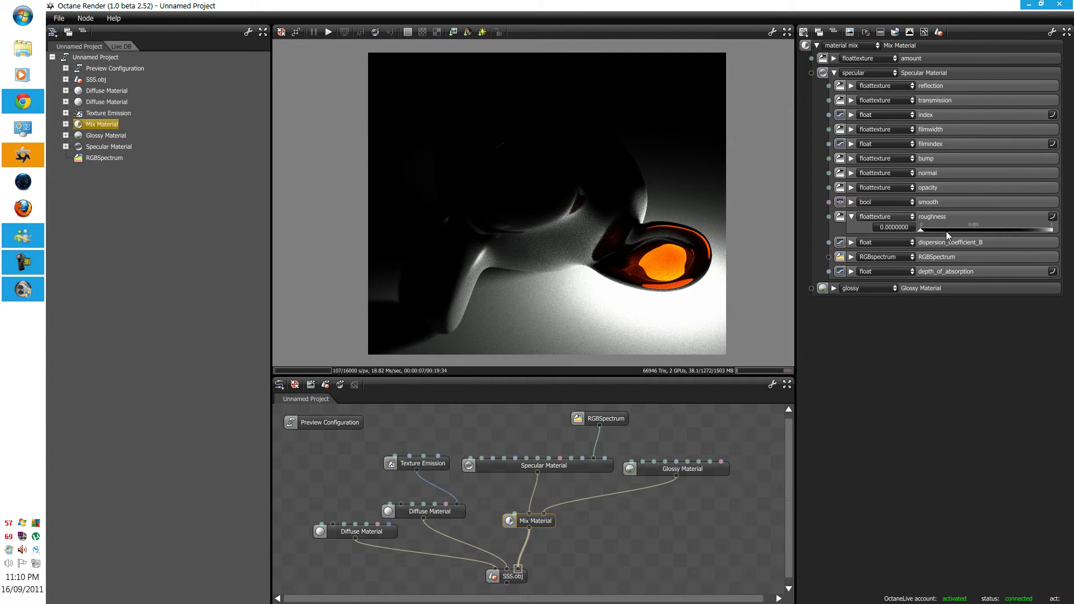
pyautogui.moveTo(924, 230); pyautogui.dragTo(985, 228)
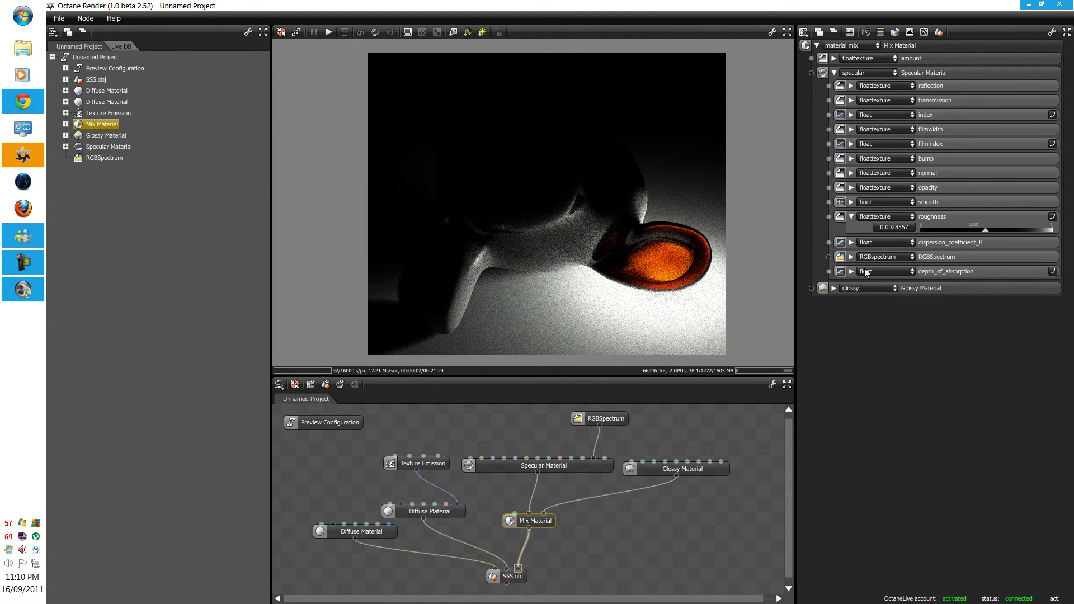
# Try a lower transmission on the Specular Material, restore it to 1.000, and expand the reflection setting
pyautogui.click(850, 105)
pyautogui.moveTo(974, 112); pyautogui.dragTo(1053, 112)
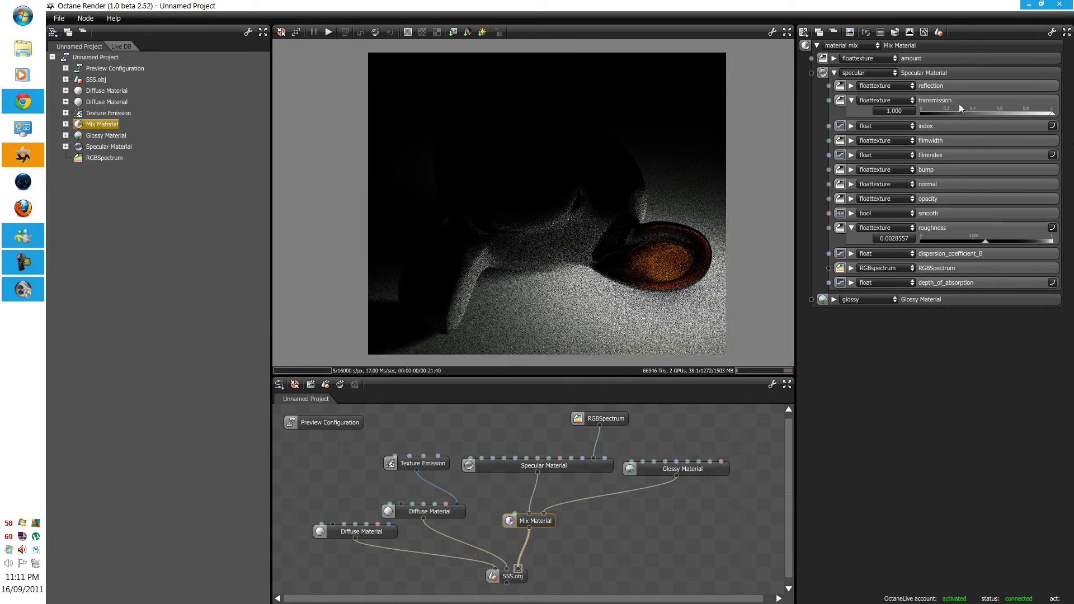
pyautogui.click(850, 85)
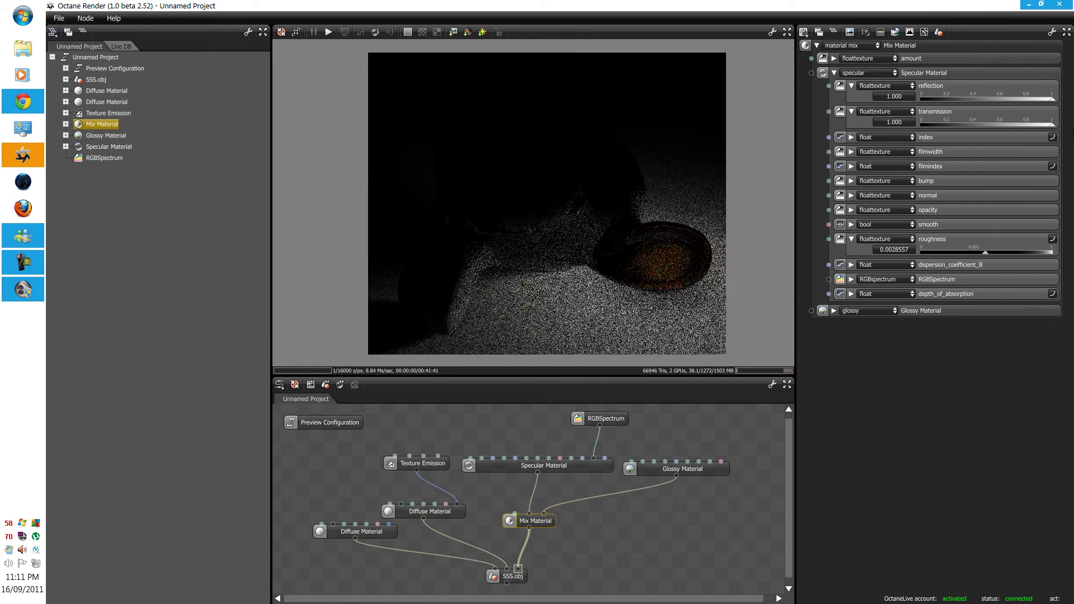
# Set the Glossy Material's specular to 0.000 and its roughness to 1.0000000
pyautogui.click(834, 73)
pyautogui.click(834, 88)
pyautogui.click(851, 114)
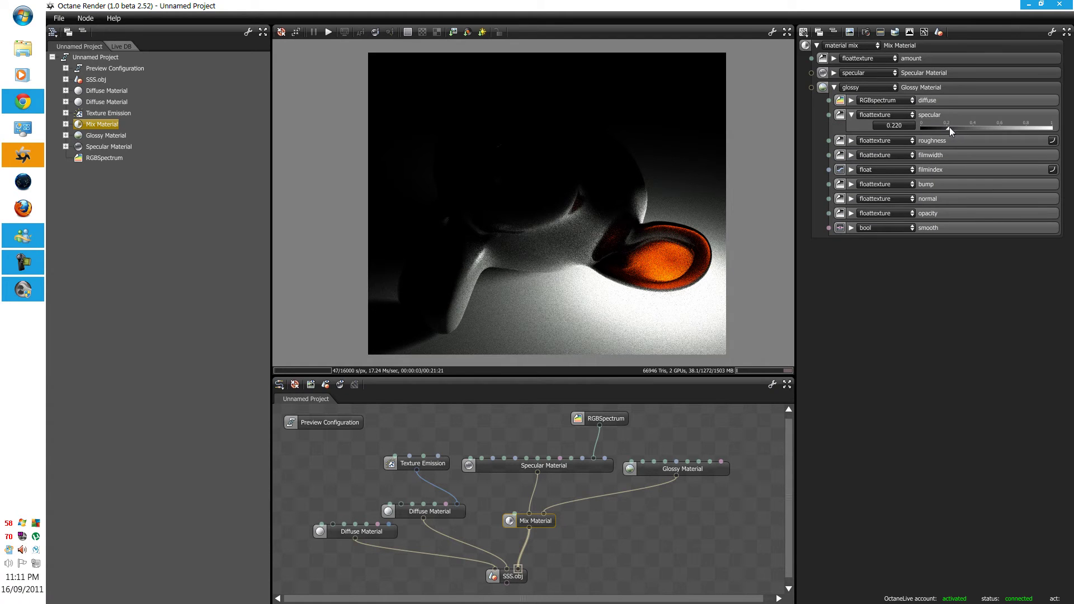
pyautogui.moveTo(1050, 127); pyautogui.dragTo(820, 130)
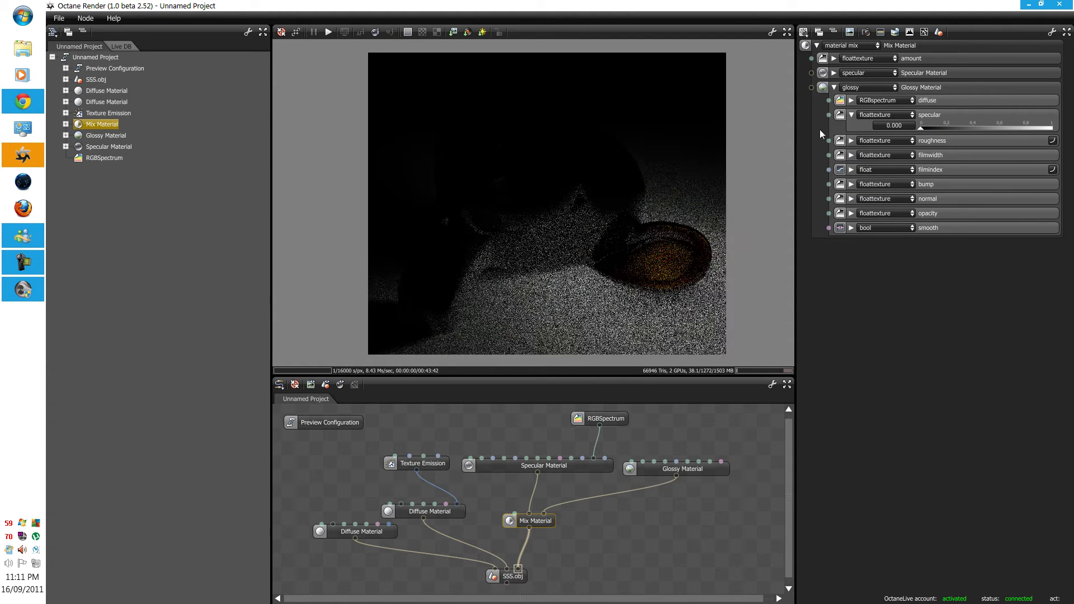
pyautogui.click(850, 141)
pyautogui.moveTo(945, 156); pyautogui.dragTo(1051, 154)
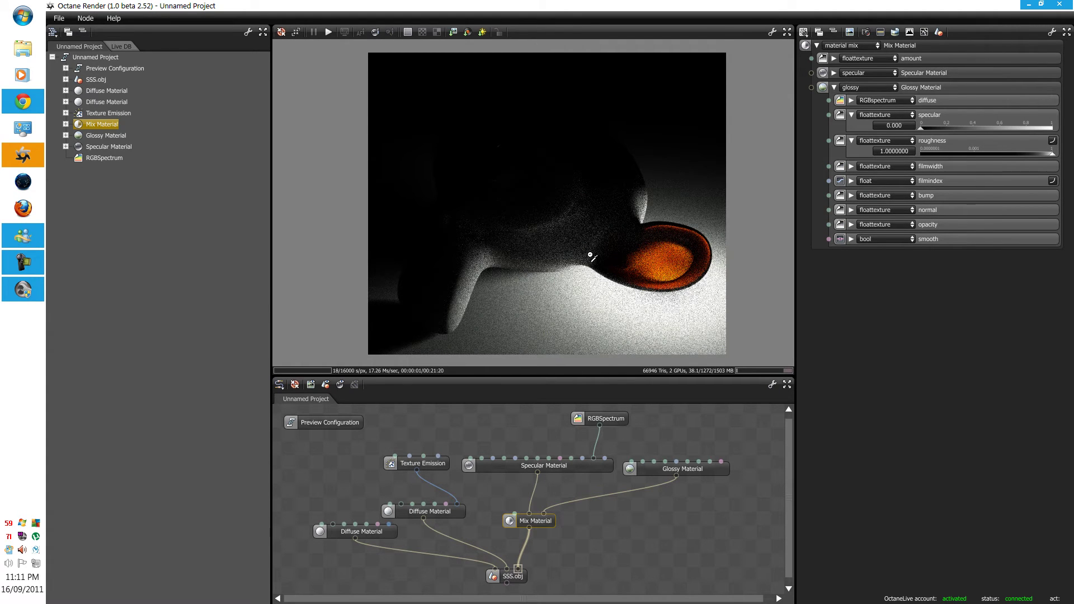
# Change the Specular Material's RGBSpectrum color to light red with RGB values 1.000, 0.417, 0.417
pyautogui.click(834, 87)
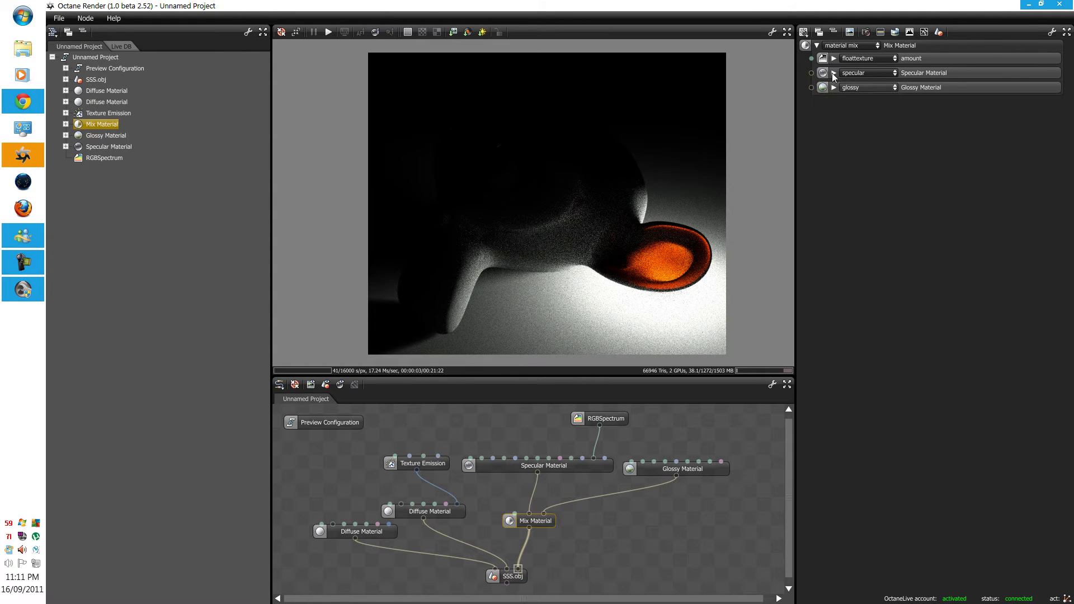
pyautogui.click(832, 73)
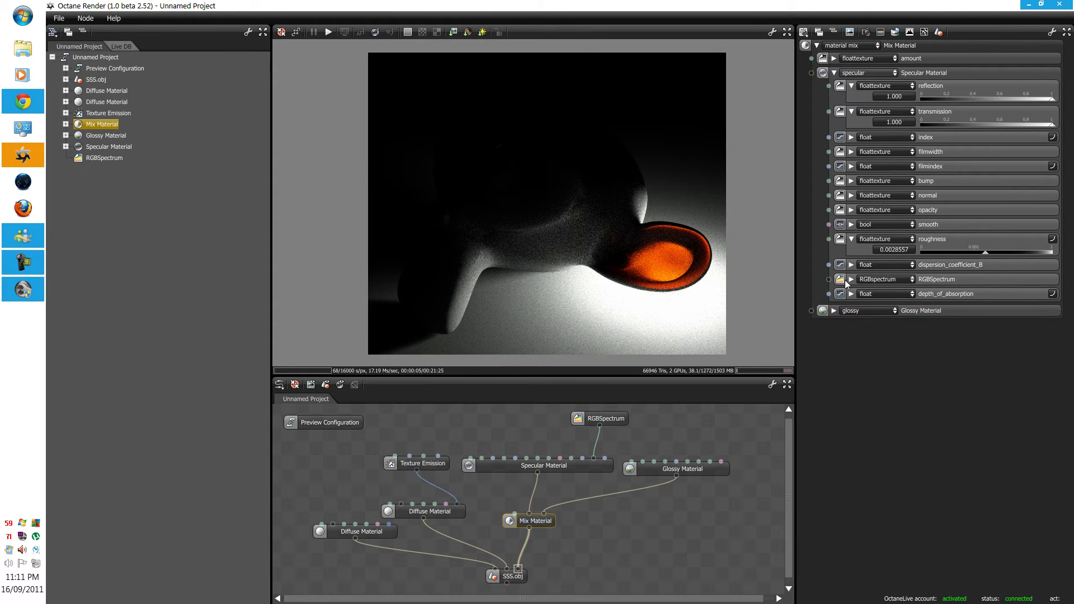
pyautogui.click(846, 280)
pyautogui.click(860, 294)
pyautogui.moveTo(928, 338); pyautogui.dragTo(852, 375)
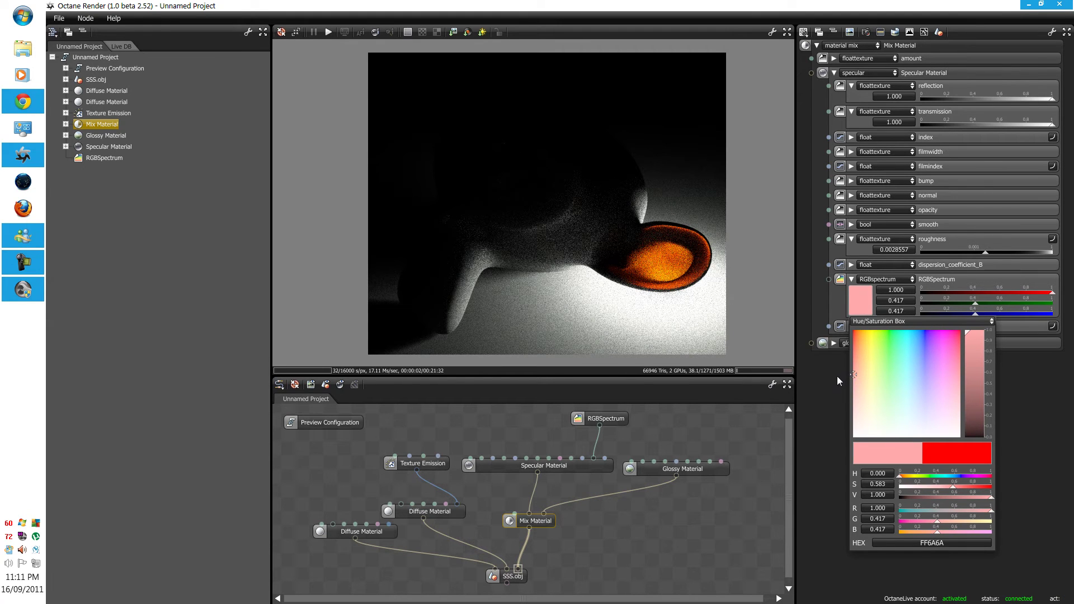
pyautogui.click(837, 375)
# Tint the Glossy Material's diffuse color pale pink with RGB values 0.900, 0.544, 0.544
pyautogui.click(833, 344)
pyautogui.click(850, 357)
pyautogui.click(850, 356)
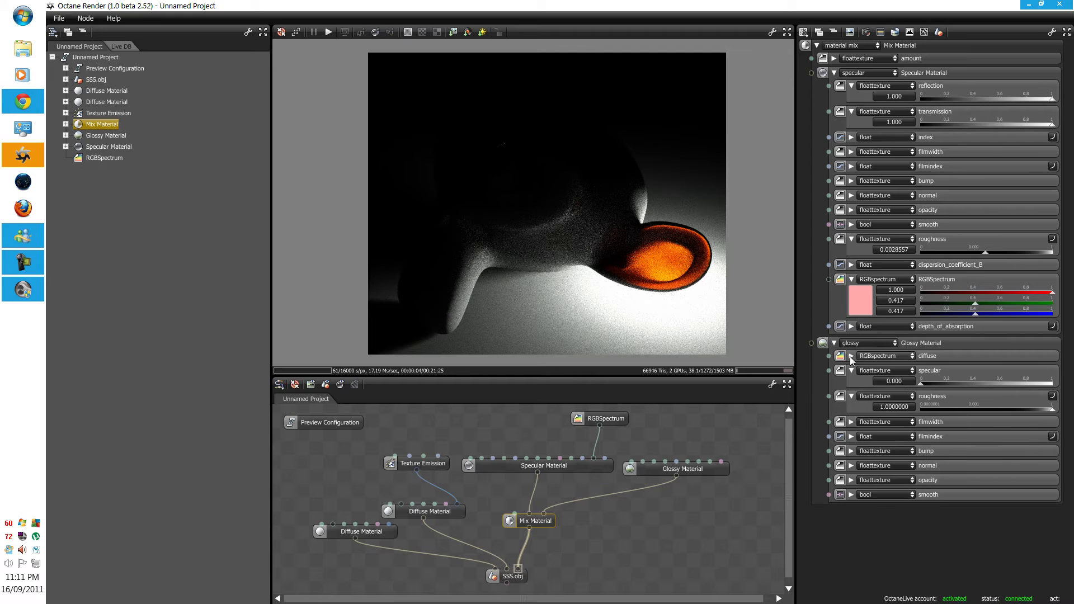
pyautogui.click(851, 356)
pyautogui.click(860, 376)
pyautogui.moveTo(903, 227); pyautogui.dragTo(854, 227)
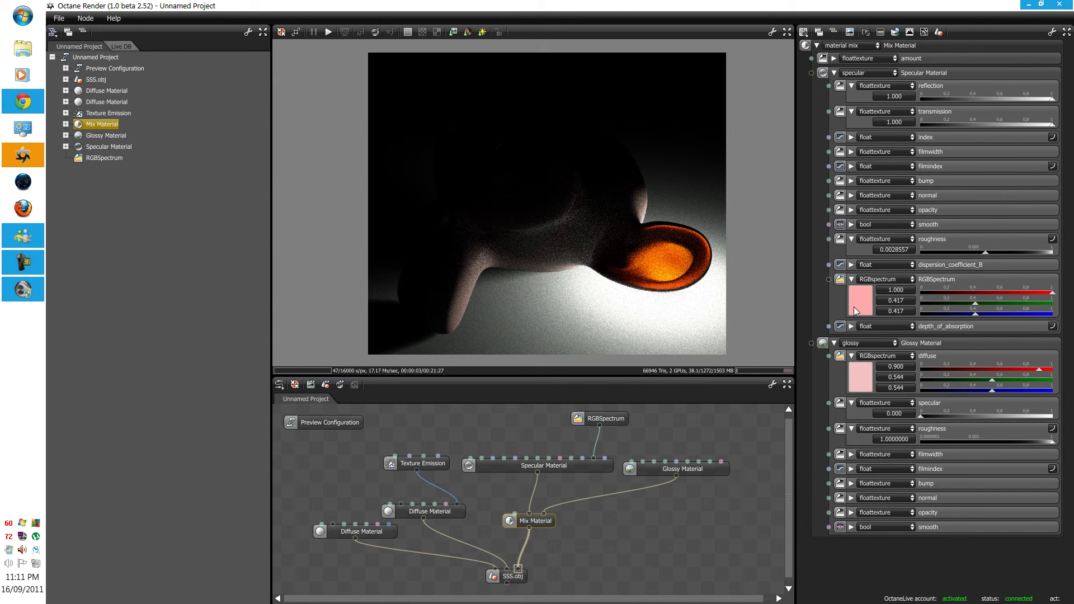
# Set the Glossy Material's diffuse RGB values to 1.000, 0.417, 0.417 to match the Specular Material's RGBSpectrum color
pyautogui.doubleClick(894, 367)
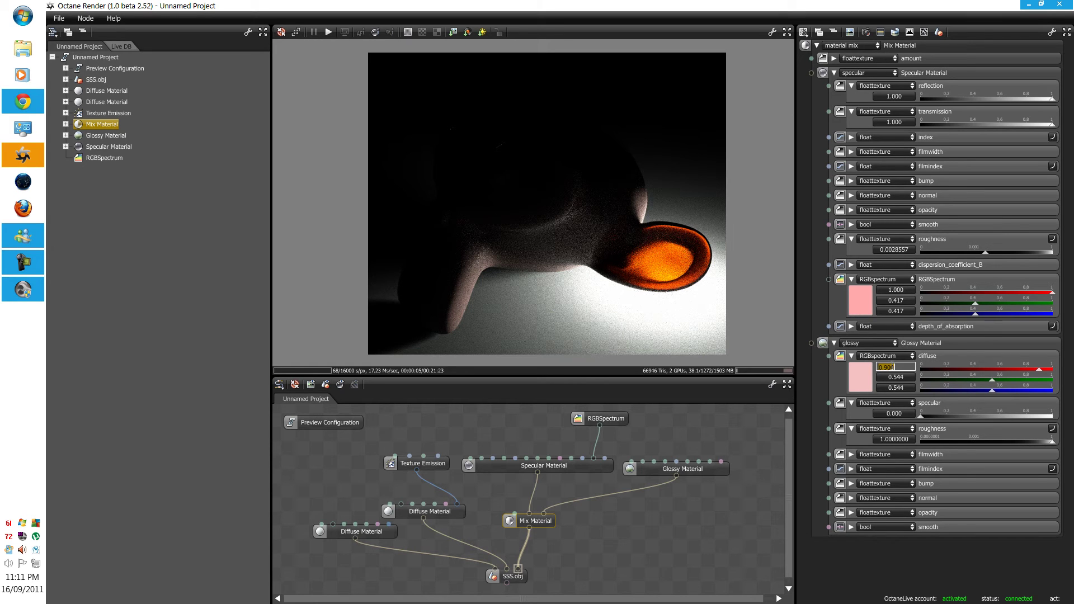
pyautogui.write('1')
pyautogui.doubleClick(895, 377)
pyautogui.write('0.')
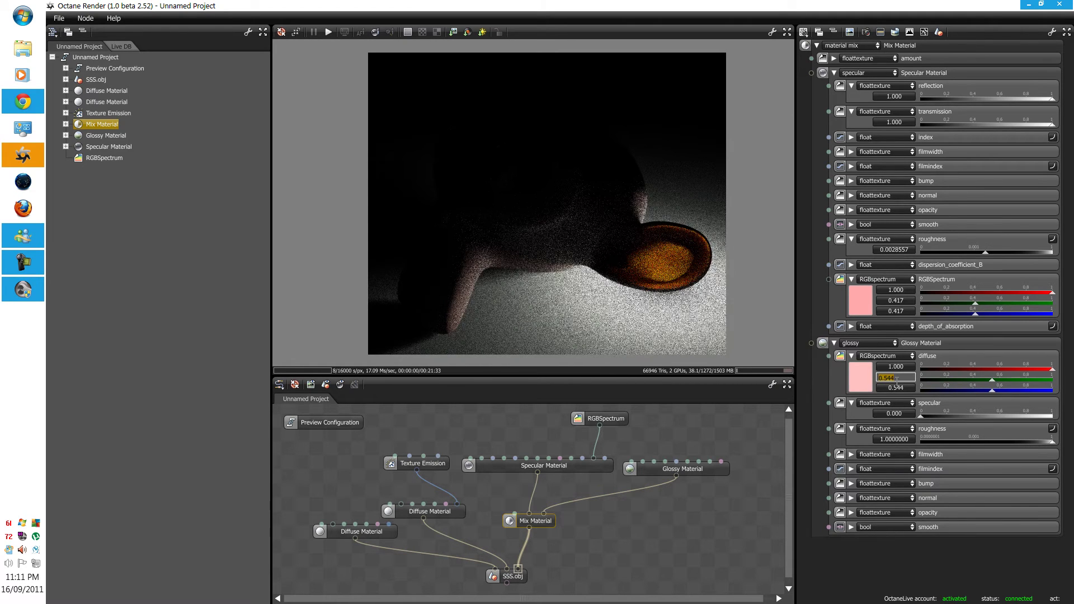
pyautogui.write('417')
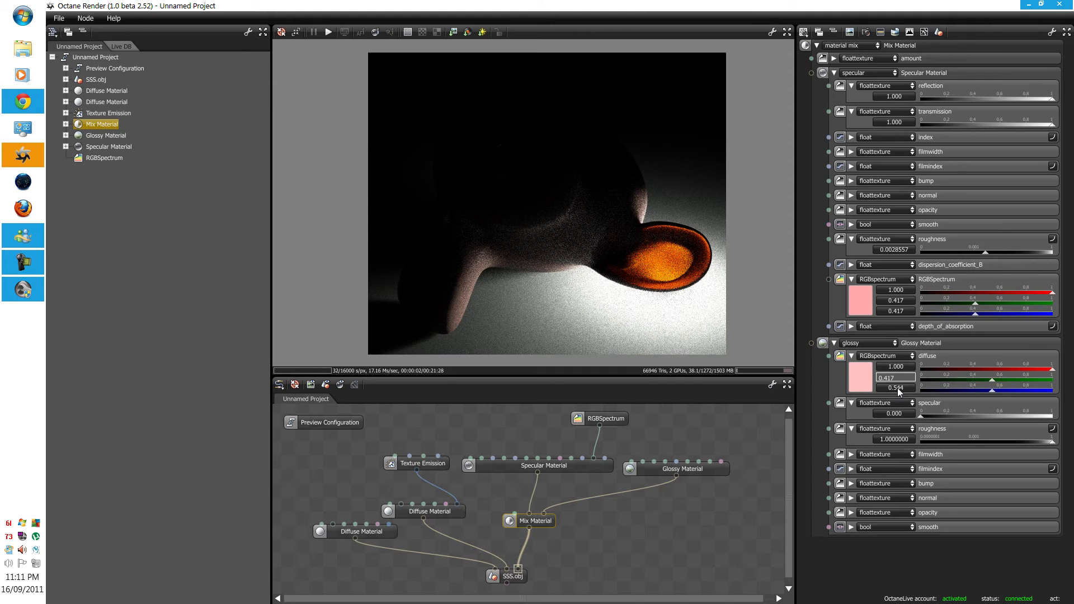
pyautogui.doubleClick(897, 388)
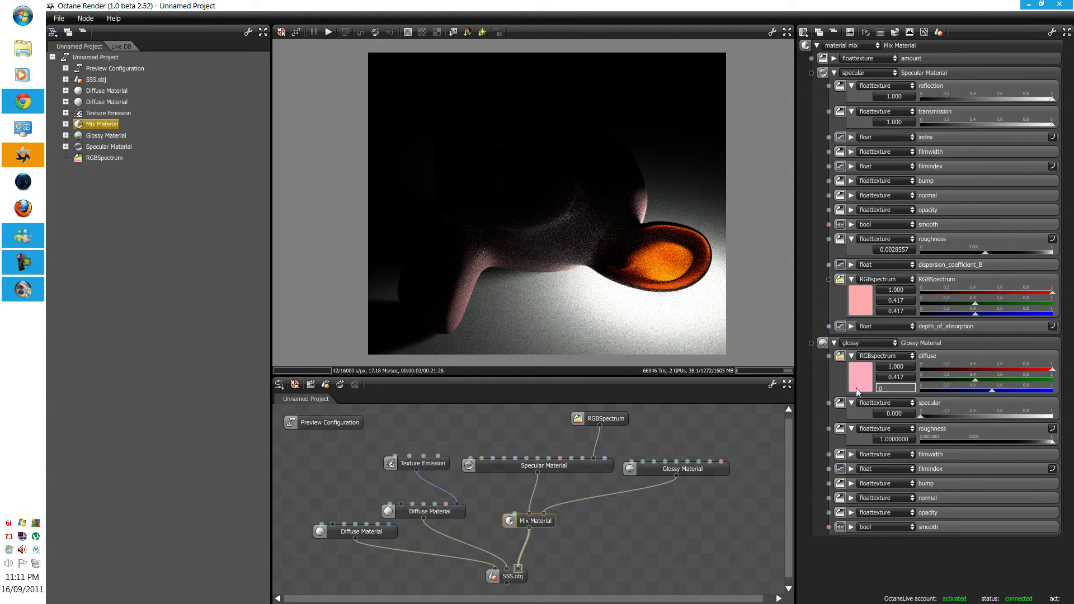
pyautogui.write('0.')
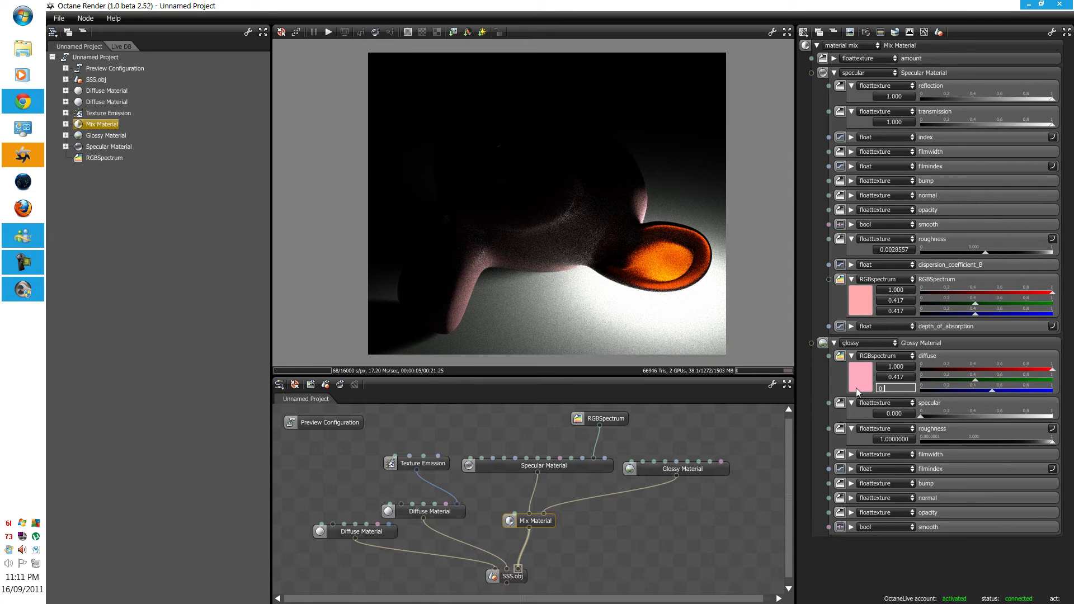
pyautogui.write('417')
pyautogui.press('Return')
# Try an opacity of 0.271 on the Glossy Material and raise it to 0.924
pyautogui.click(851, 513)
pyautogui.click(958, 525)
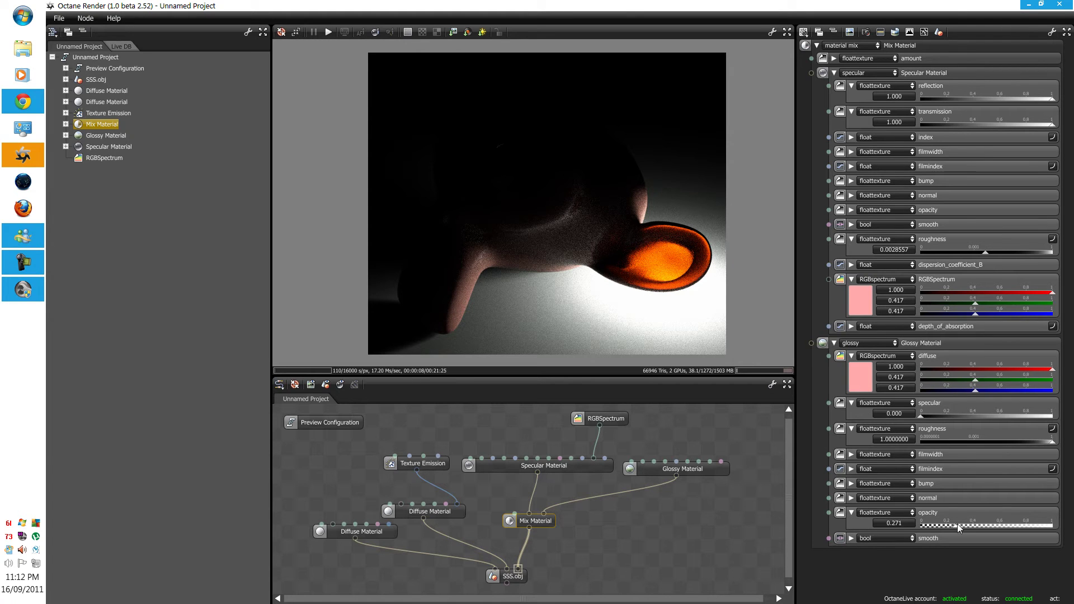
pyautogui.click(1042, 525)
pyautogui.click(1053, 524)
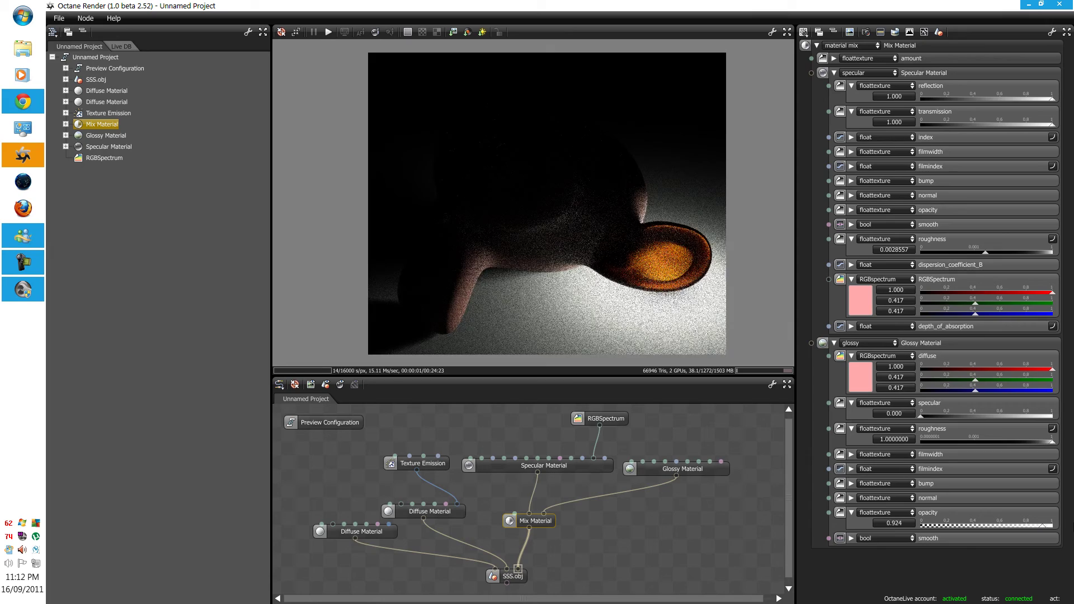
# Pick the emissive sphere in the render and raise its Texture Emission power to 12887.5235
pyautogui.click(643, 226)
pyautogui.moveTo(581, 246); pyautogui.dragTo(812, 292)
pyautogui.moveTo(614, 264); pyautogui.dragTo(604, 264)
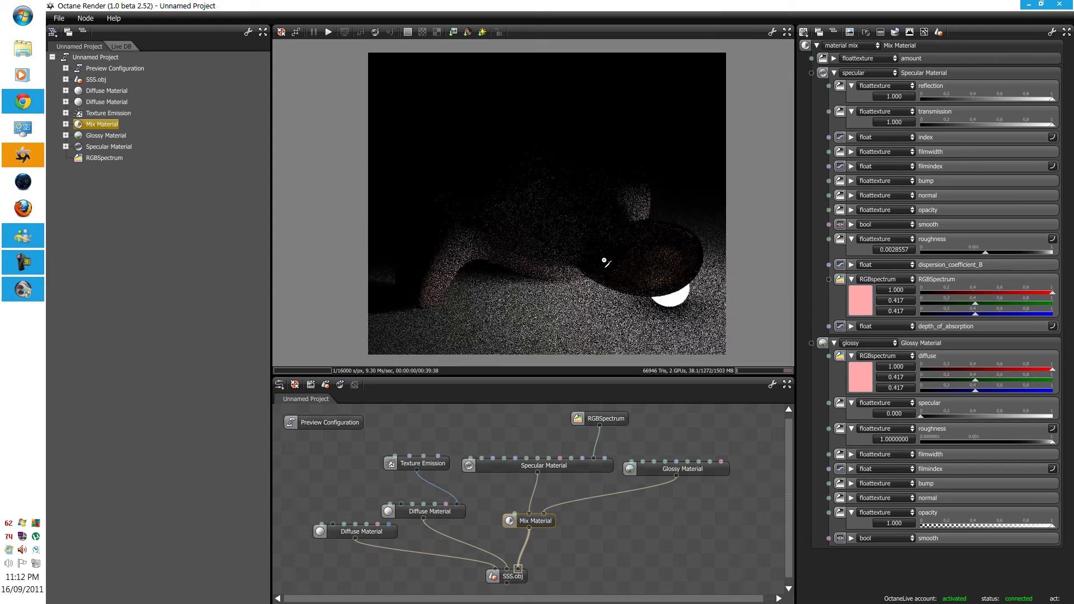
pyautogui.click(669, 305)
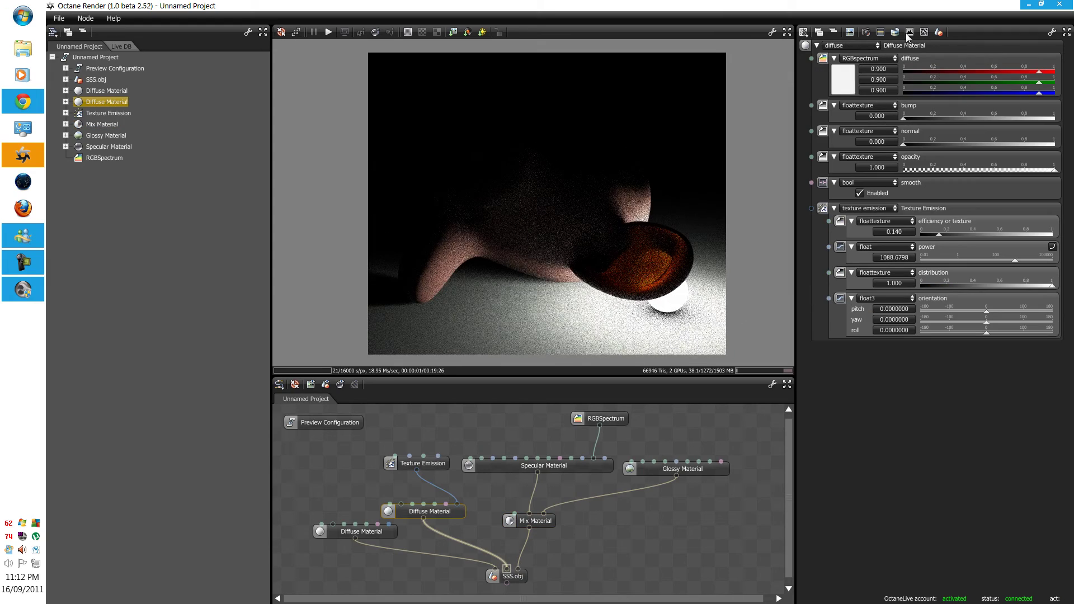
pyautogui.moveTo(1017, 260); pyautogui.dragTo(1036, 258)
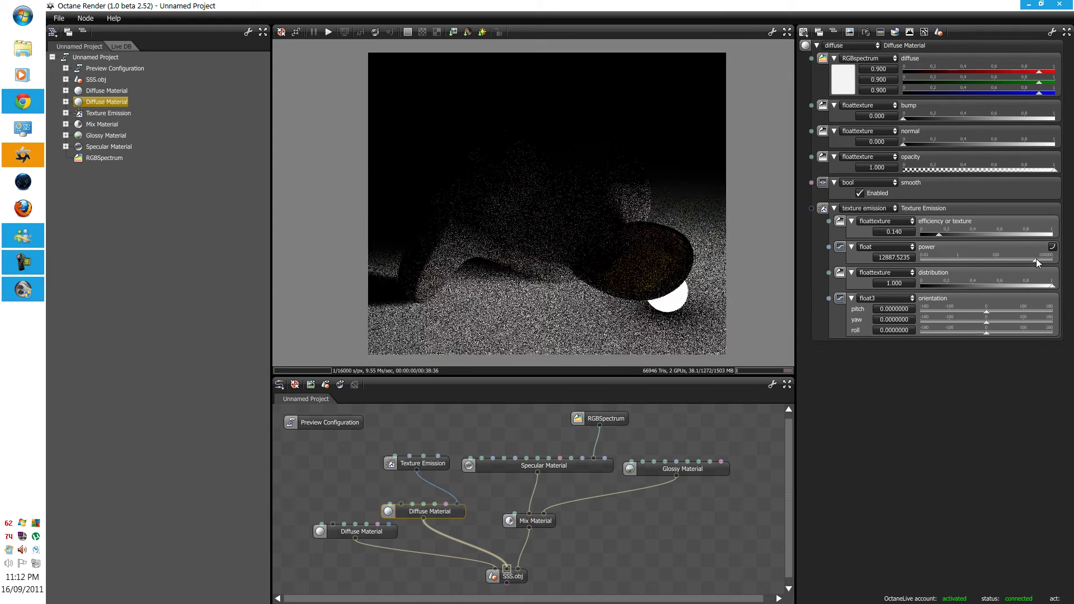
# Frame the monkey's face in the render and switch the Mesh Preview Kernel to pmc
pyautogui.moveTo(492, 227); pyautogui.dragTo(589, 204)
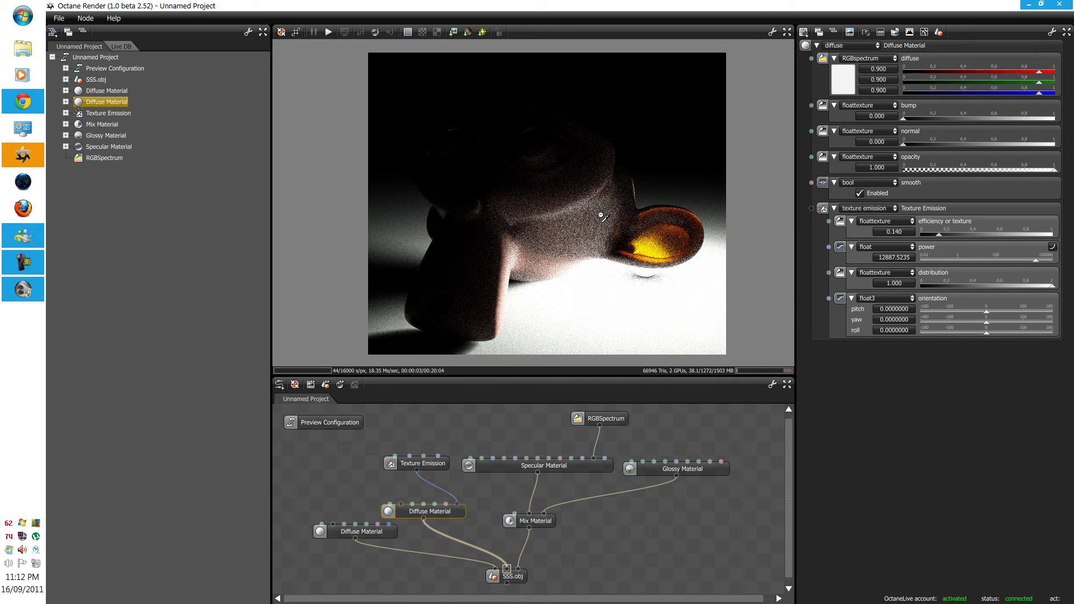
pyautogui.moveTo(600, 215); pyautogui.dragTo(598, 217)
pyautogui.click(922, 33)
pyautogui.click(841, 47)
pyautogui.click(841, 71)
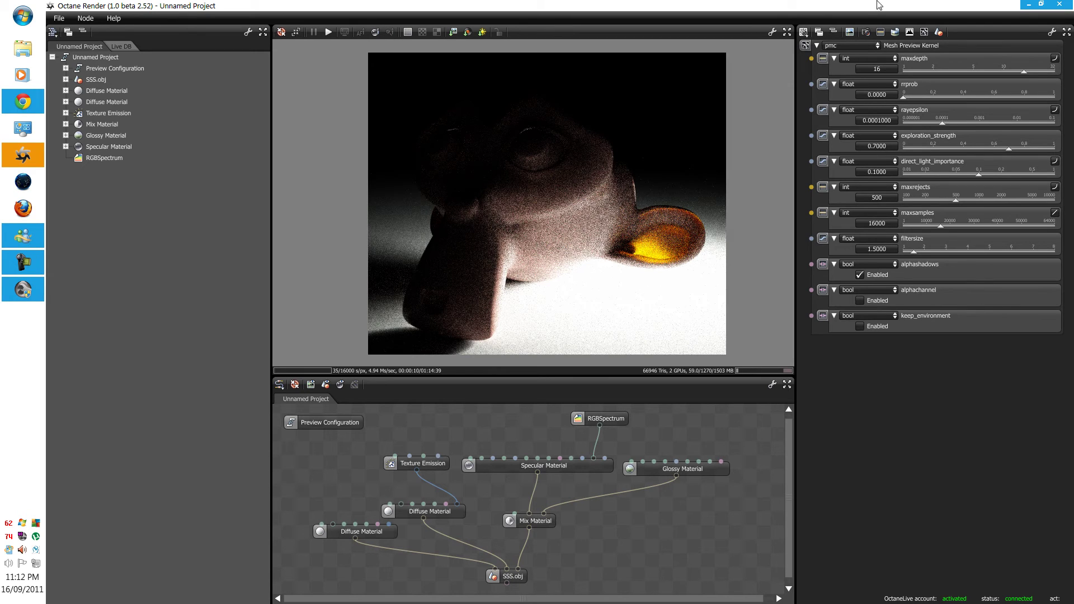
# Review the Mesh Preview Resolution and the Mesh Preview Environment settings
pyautogui.click(895, 32)
pyautogui.click(881, 30)
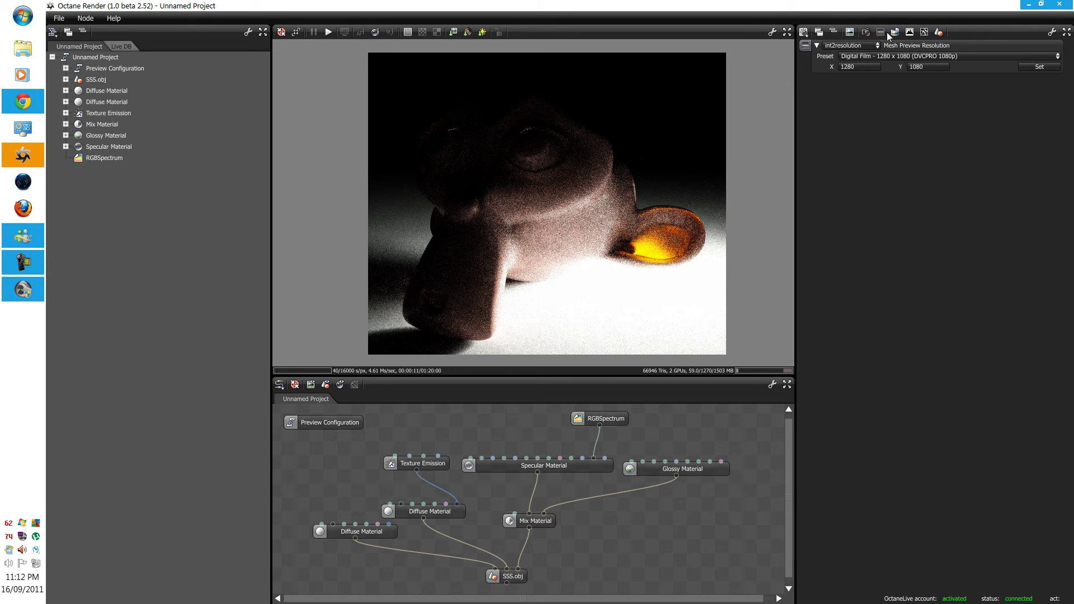
pyautogui.click(891, 32)
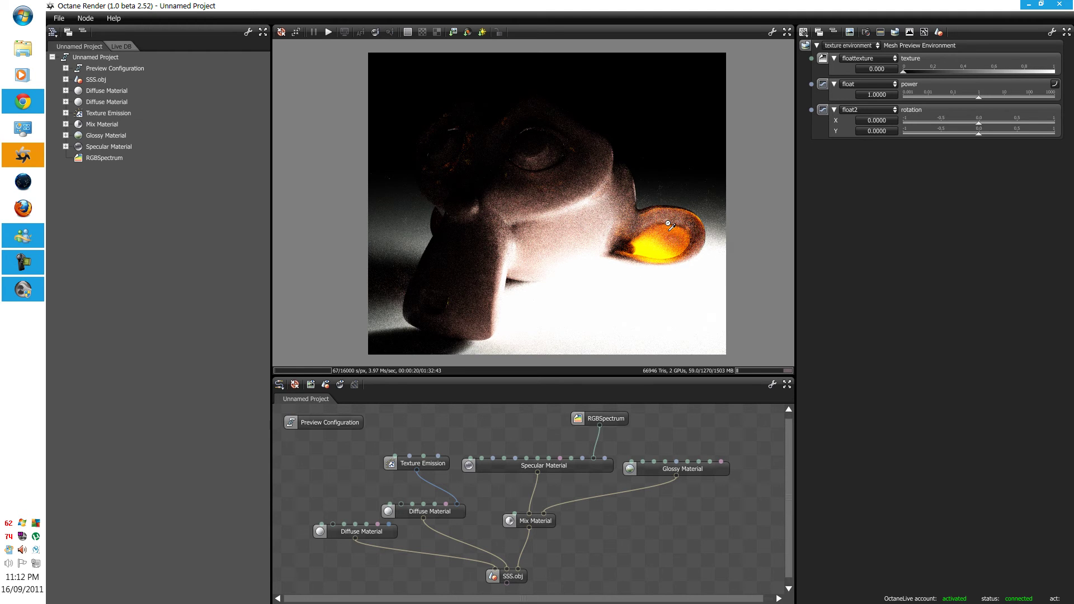
# Examine the light scattering in the monkey's ear, around its eyes and on its snout at close range
pyautogui.scroll(4, 671, 228)
pyautogui.scroll(-4, 628, 165)
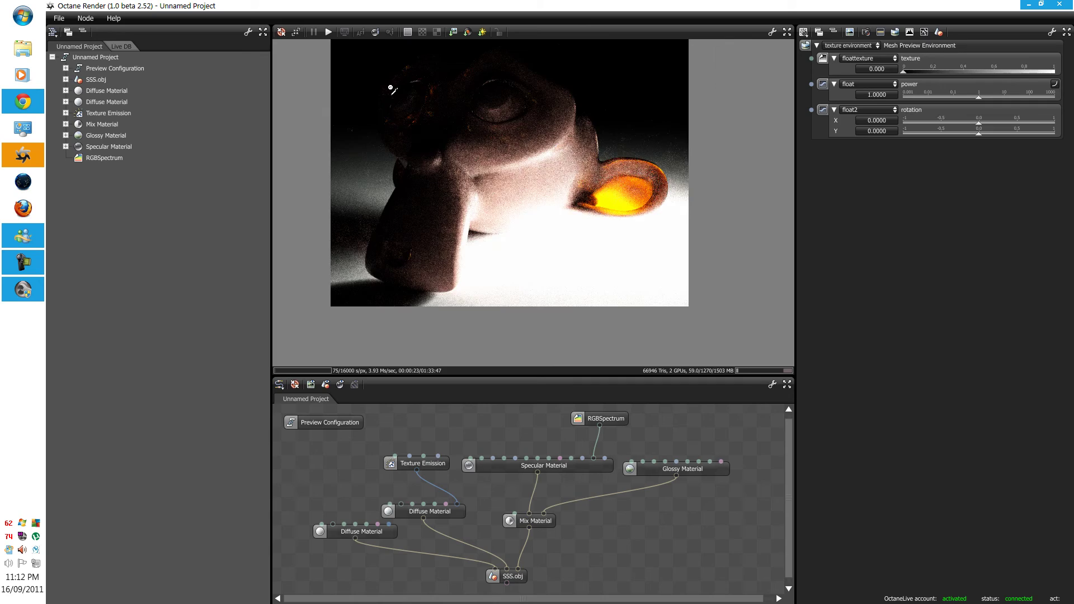
pyautogui.scroll(4, 417, 102)
pyautogui.scroll(-4, 457, 157)
pyautogui.scroll(5, 456, 135)
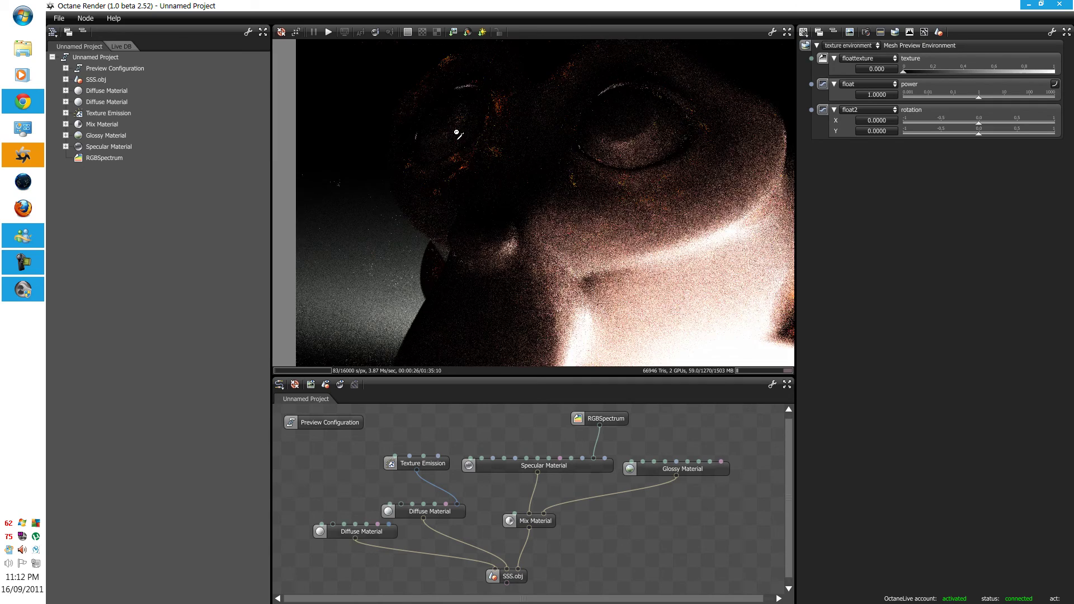
pyautogui.scroll(-1, 464, 137)
pyautogui.scroll(-4, 450, 287)
pyautogui.scroll(5, 463, 287)
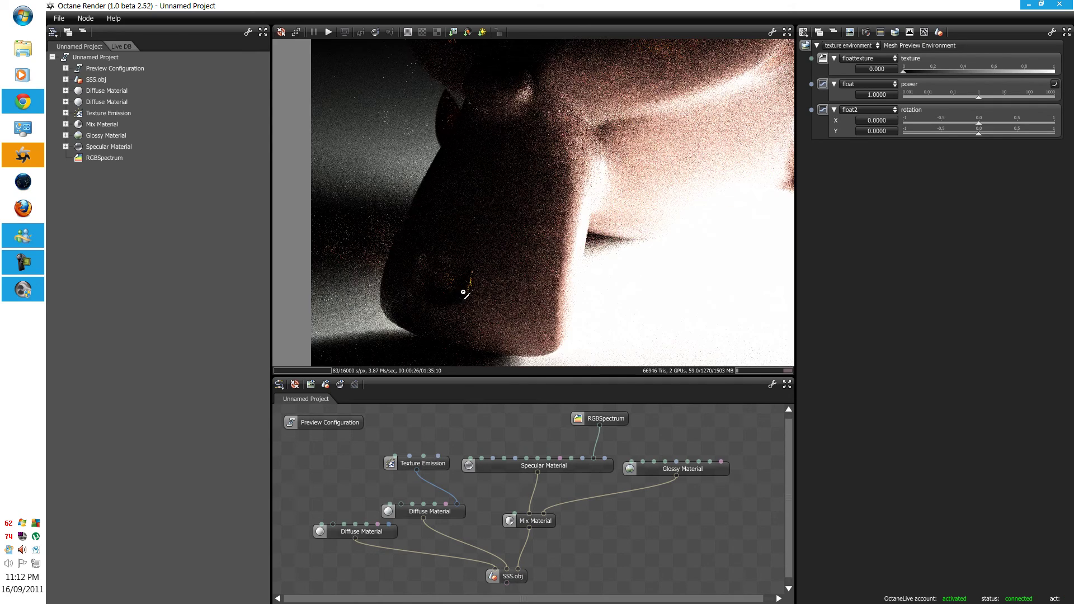
pyautogui.scroll(-1, 468, 269)
pyautogui.scroll(-5, 469, 270)
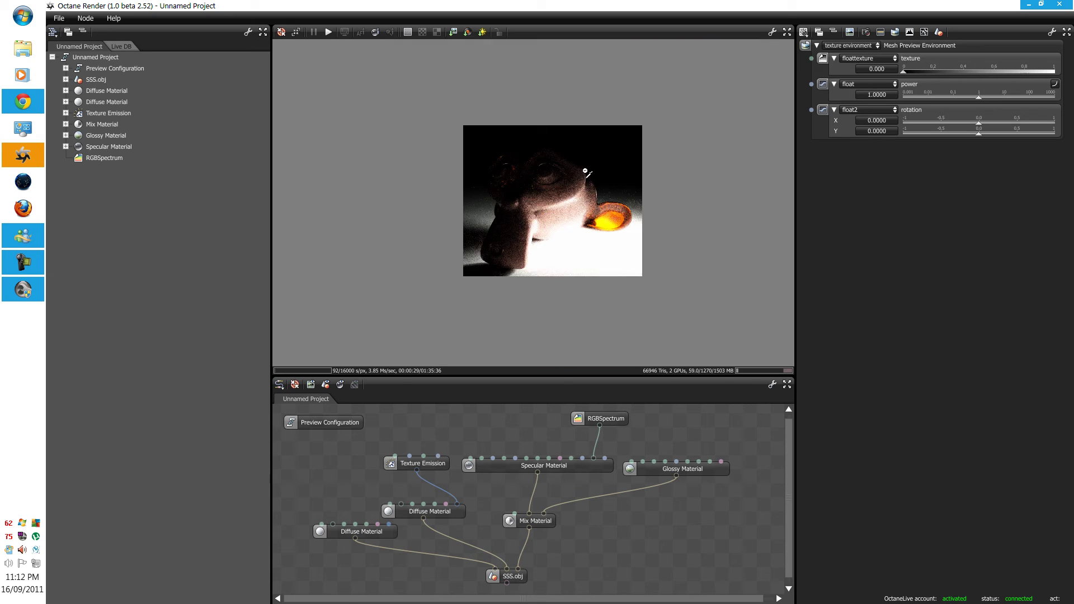
pyautogui.scroll(1, 560, 222)
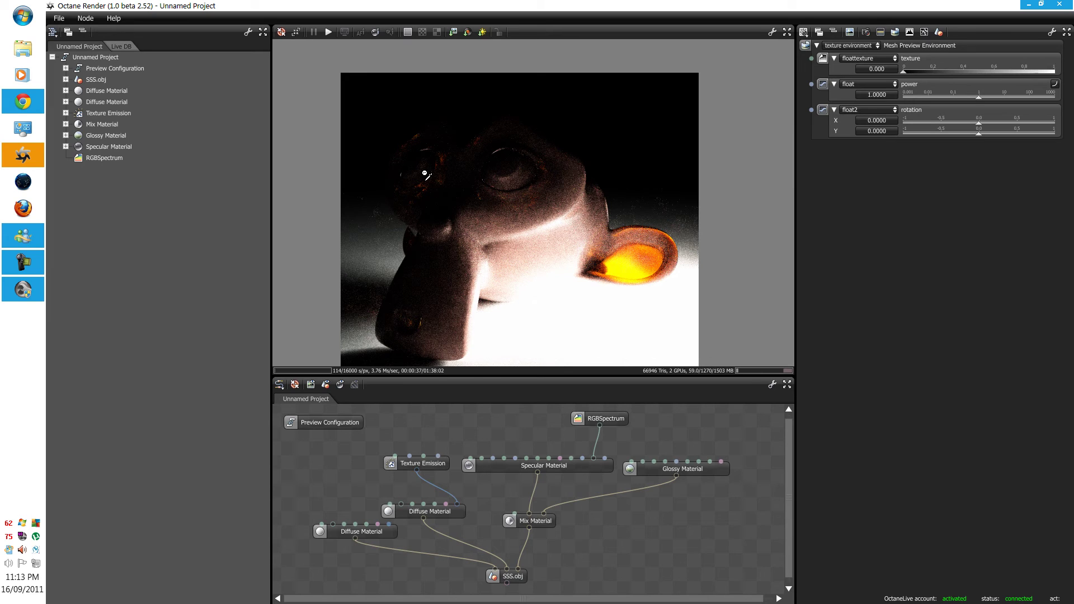
# Raise the Mesh Preview Kernel's maxsamples to 64000
pyautogui.click(923, 32)
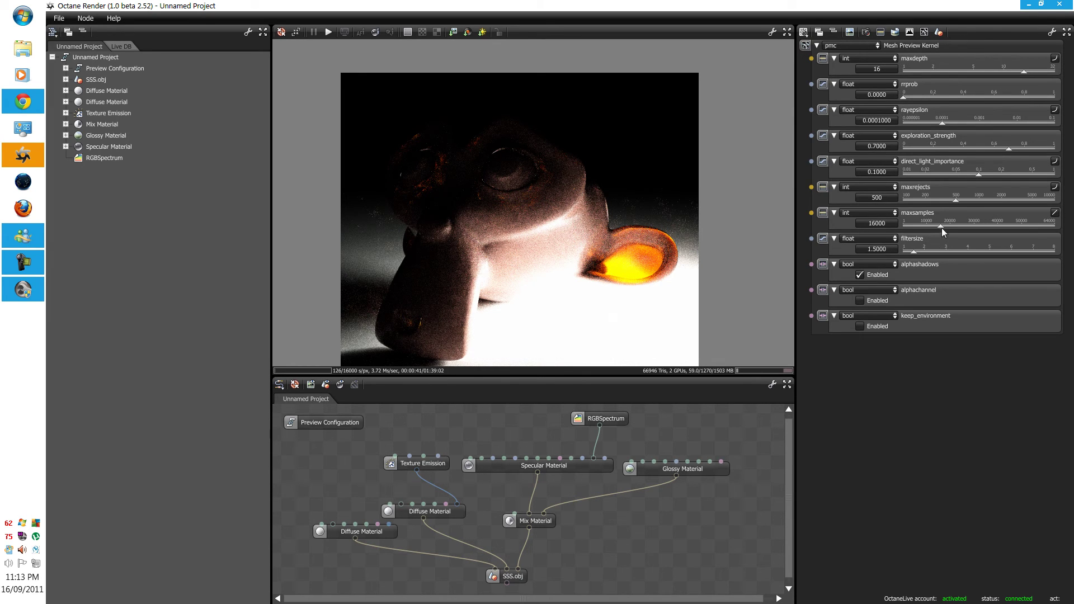
pyautogui.moveTo(940, 225); pyautogui.dragTo(1054, 226)
# Inspect the caustic noise around the monkey's eyes and on its snout as the render refines
pyautogui.scroll(4, 436, 175)
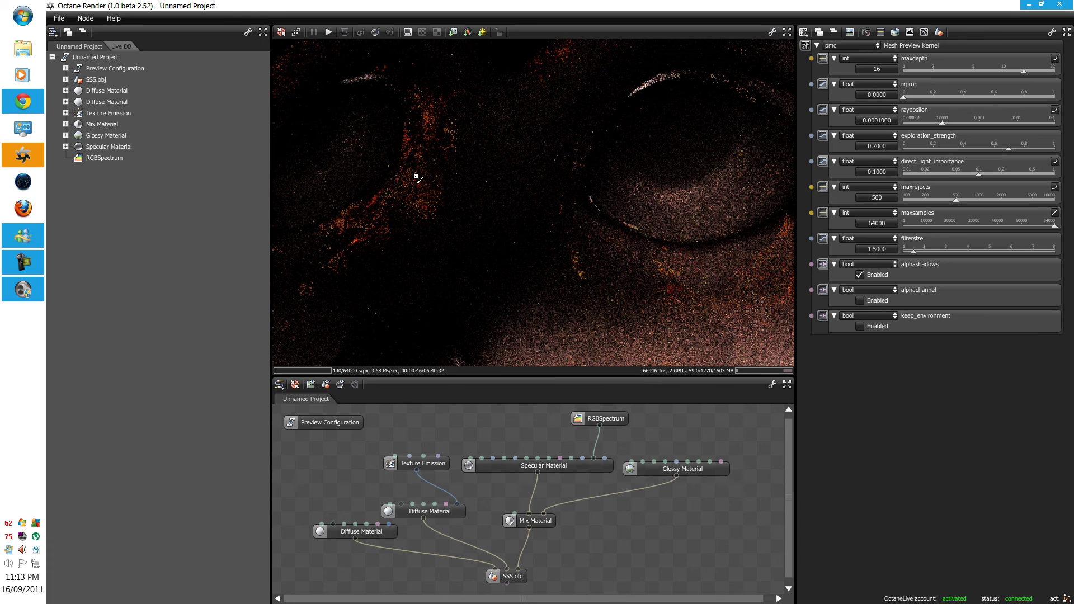
pyautogui.scroll(-4, 415, 176)
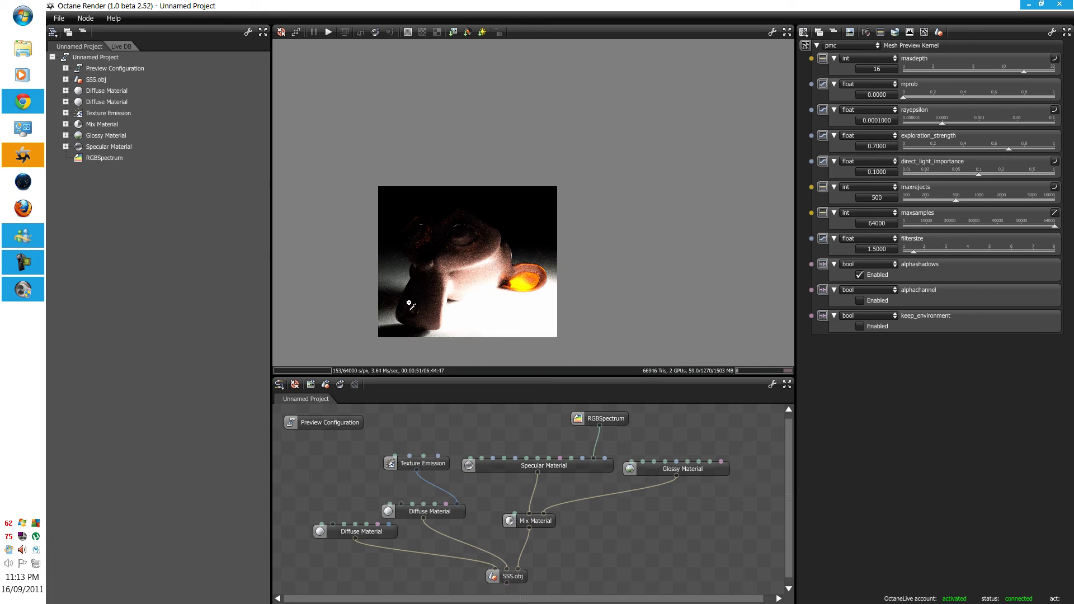
pyautogui.scroll(4, 414, 312)
pyautogui.scroll(-4, 425, 297)
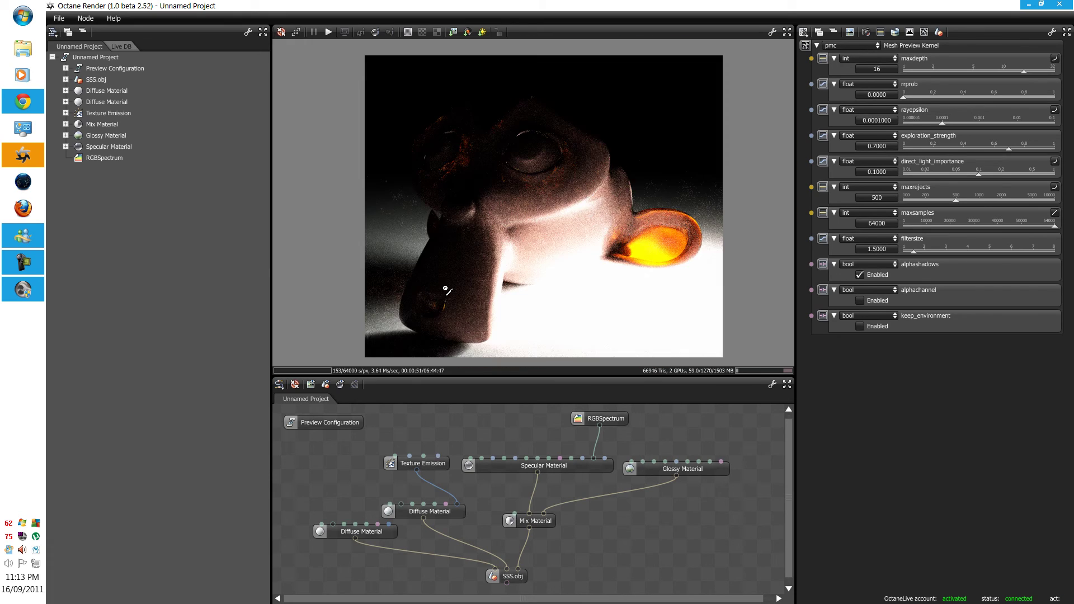
pyautogui.scroll(2, 598, 211)
pyautogui.scroll(-2, 585, 232)
pyautogui.scroll(-1, 561, 213)
pyautogui.scroll(2, 571, 230)
pyautogui.scroll(-2, 564, 191)
pyautogui.scroll(1, 558, 161)
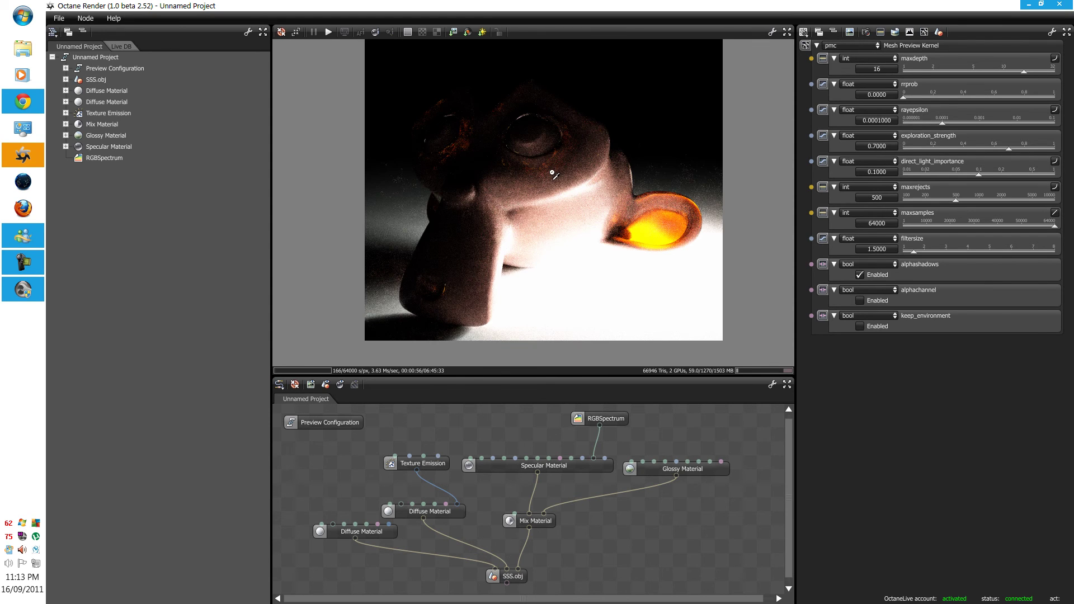
pyautogui.scroll(-1, 552, 174)
pyautogui.scroll(1, 547, 157)
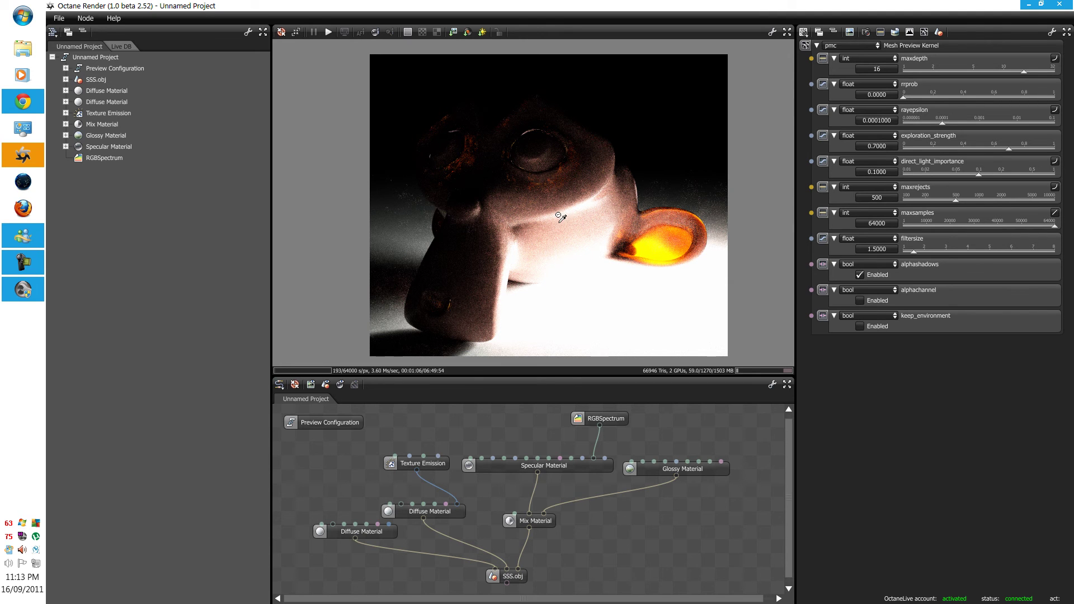
# Orbit the camera to the other side of the monkey head so it is backlit by the emissive sphere
pyautogui.click(584, 242)
pyautogui.moveTo(583, 242); pyautogui.dragTo(665, 244)
pyautogui.moveTo(393, 257); pyautogui.dragTo(491, 276)
# View the reference image of a woman in Chrome, close it, and reframe the backlit monkey head in Octane Render
pyautogui.click(23, 102)
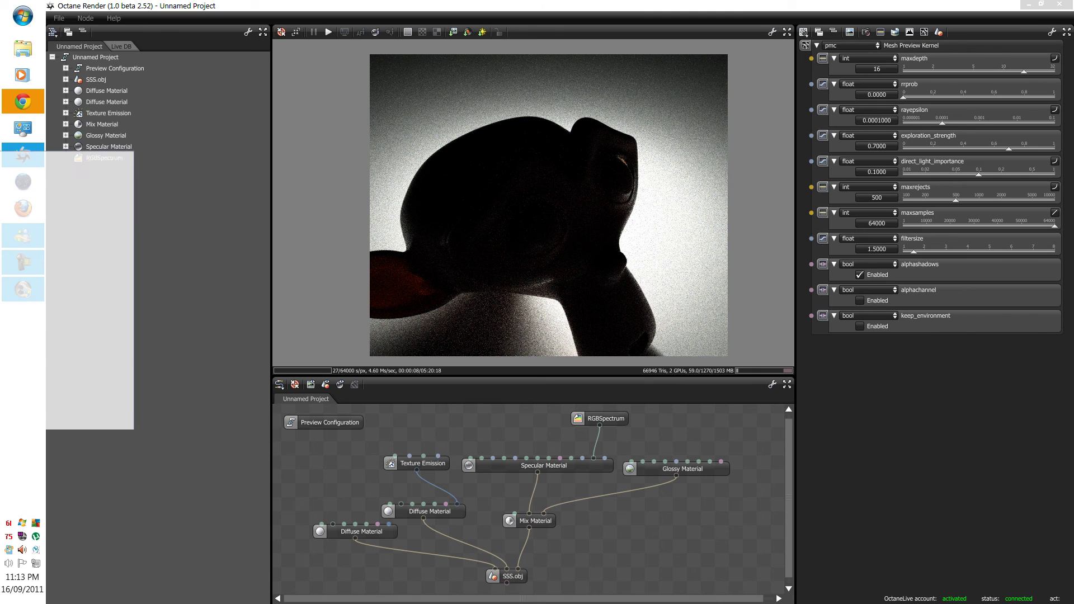
pyautogui.click(121, 165)
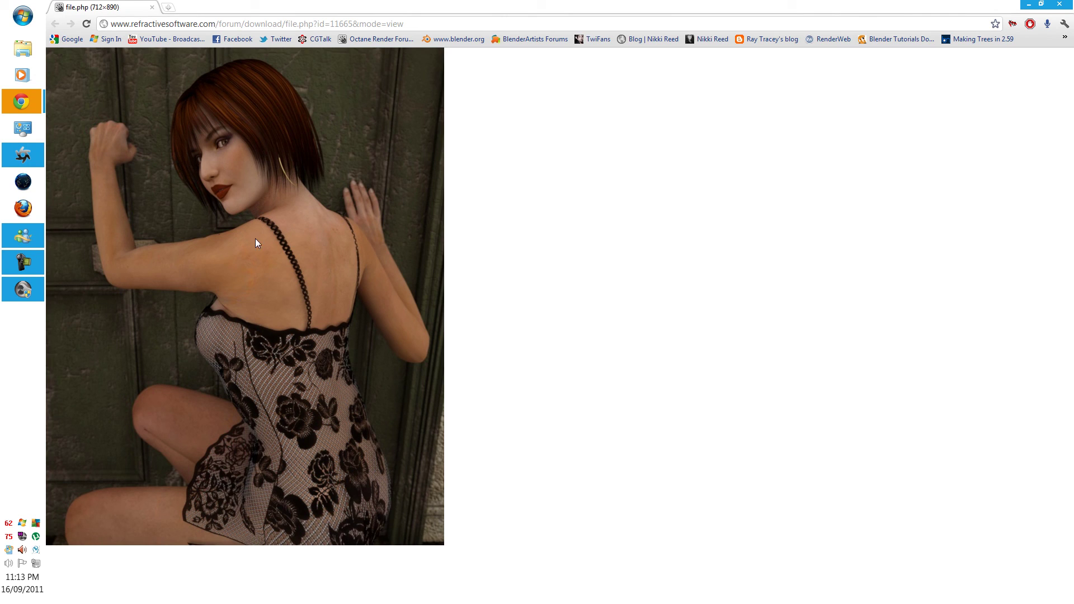
pyautogui.click(1068, 5)
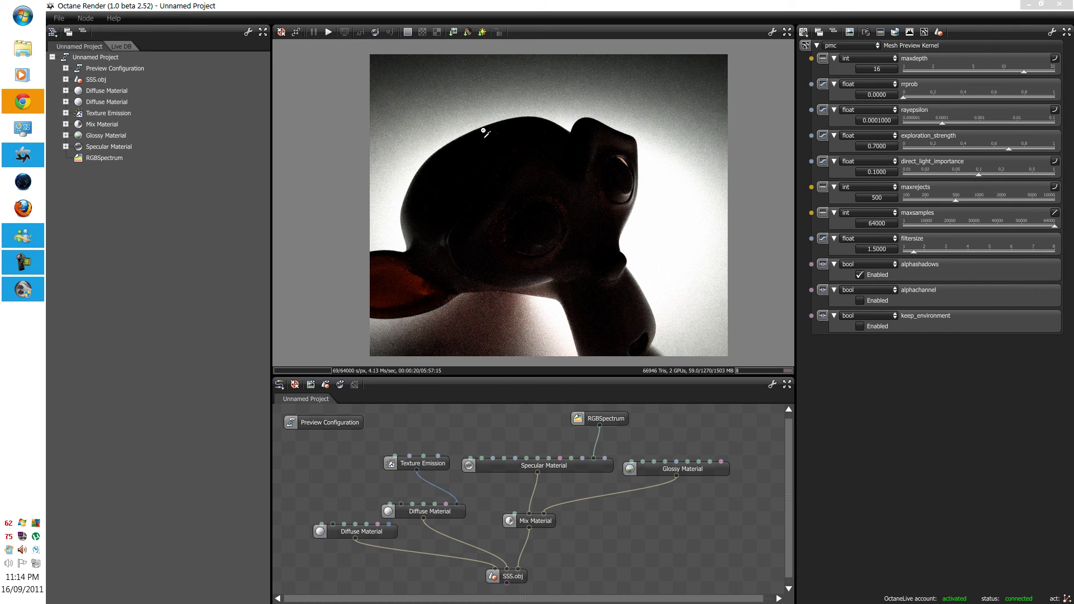
pyautogui.moveTo(500, 288); pyautogui.dragTo(547, 231)
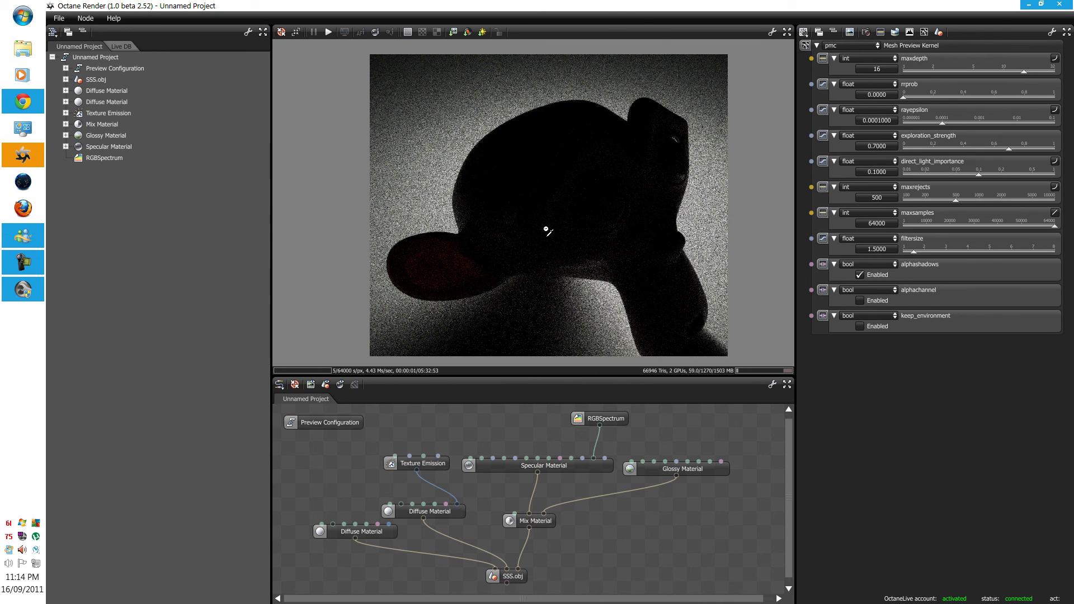